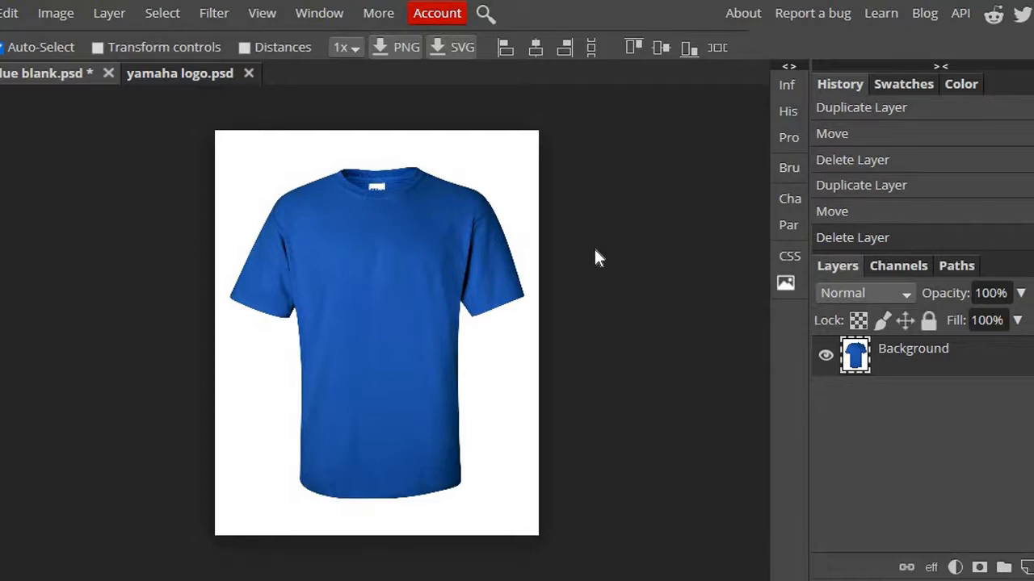
In the yamaha logo document, apply an image size of 8.50 in wide by 11.11 in high at 300 DPI
click(185, 76)
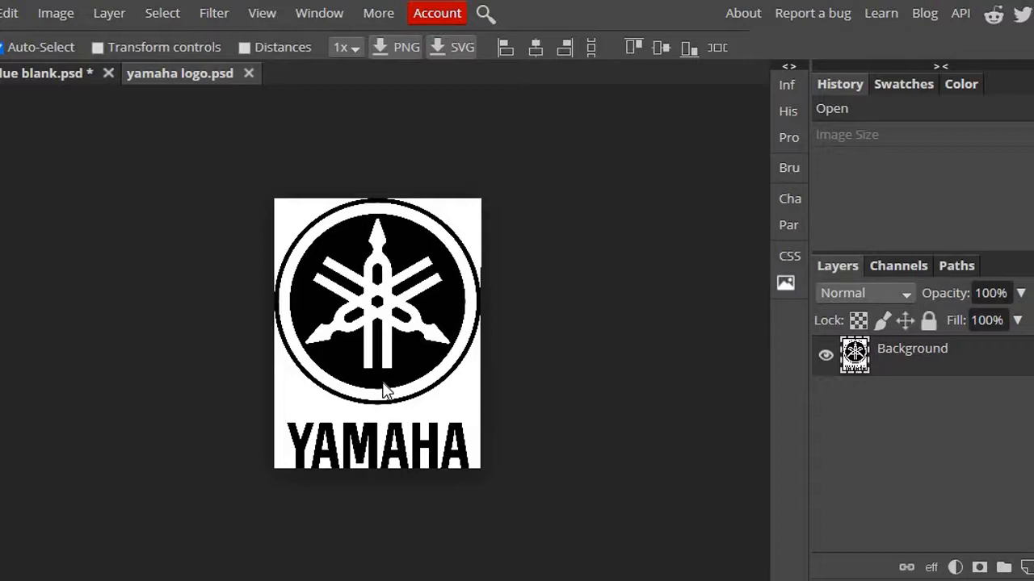
scroll(383, 379, up, 1)
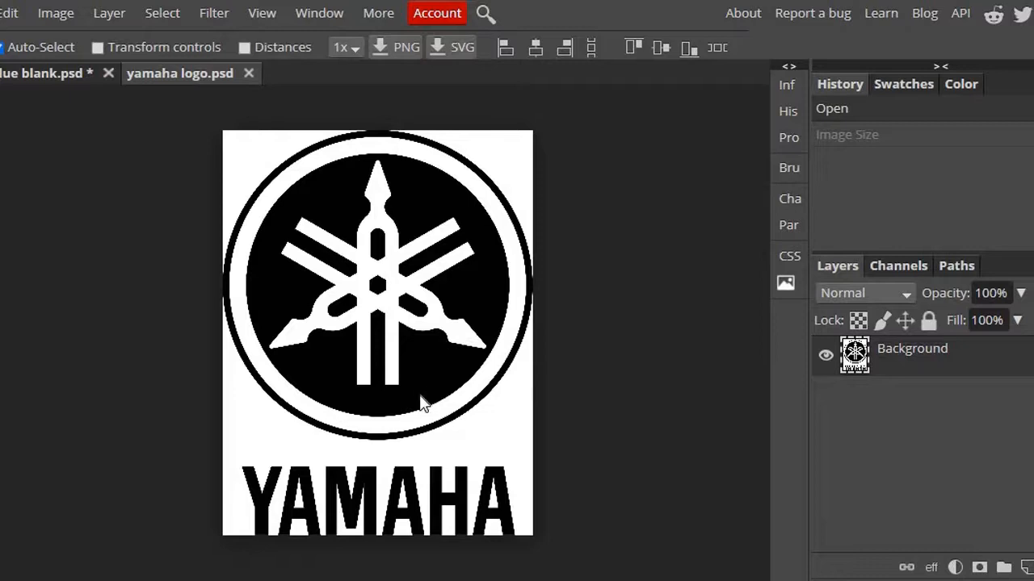
click(60, 18)
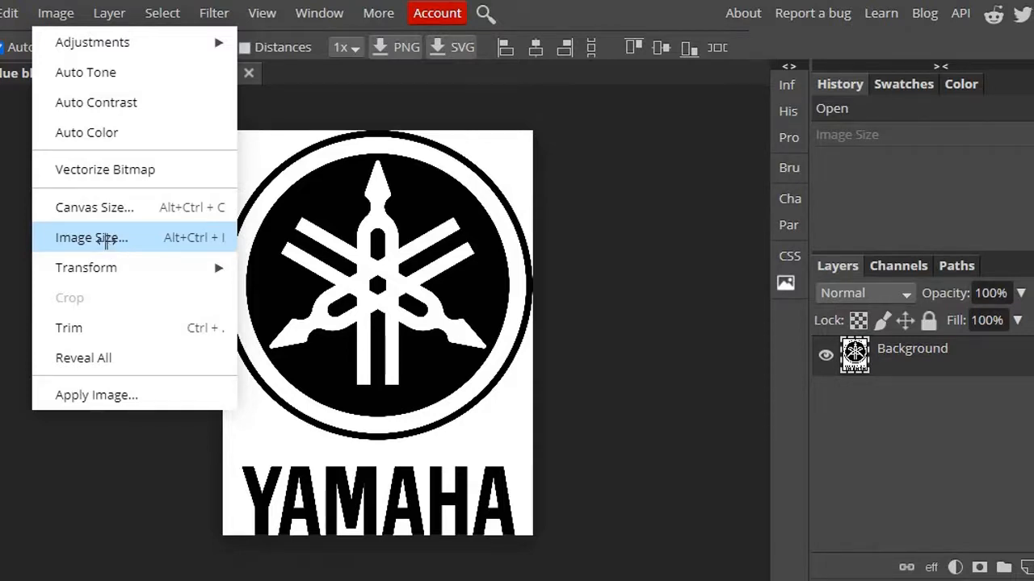
click(106, 243)
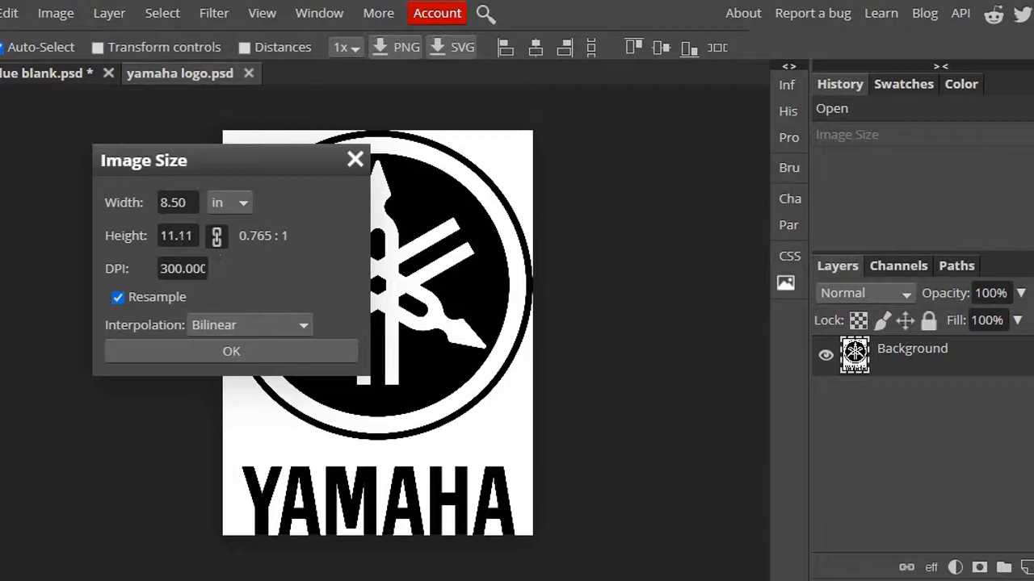
click(250, 352)
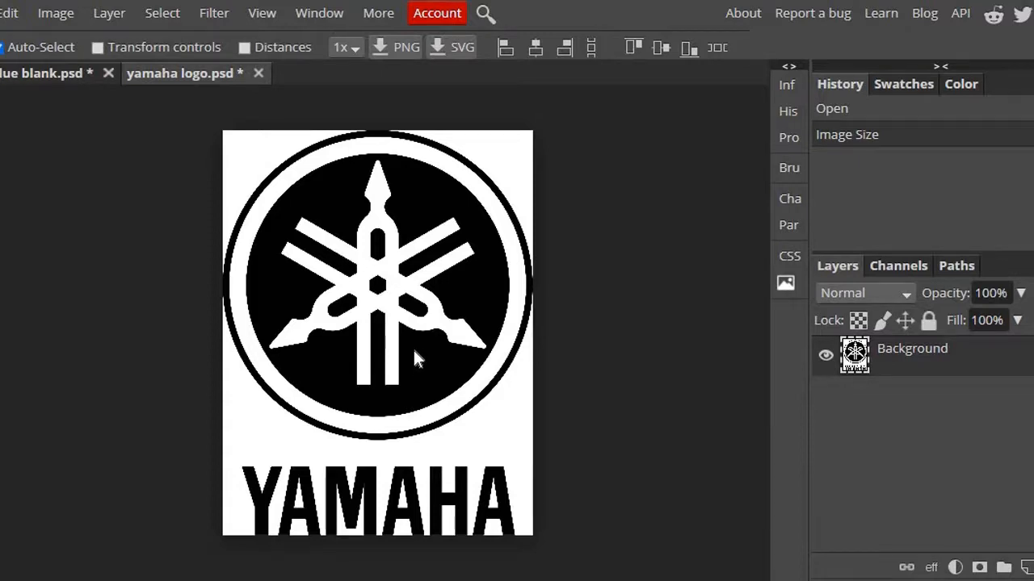
Copy the Background layer of the Yamaha logo document into the blank blue shirt document
click(42, 77)
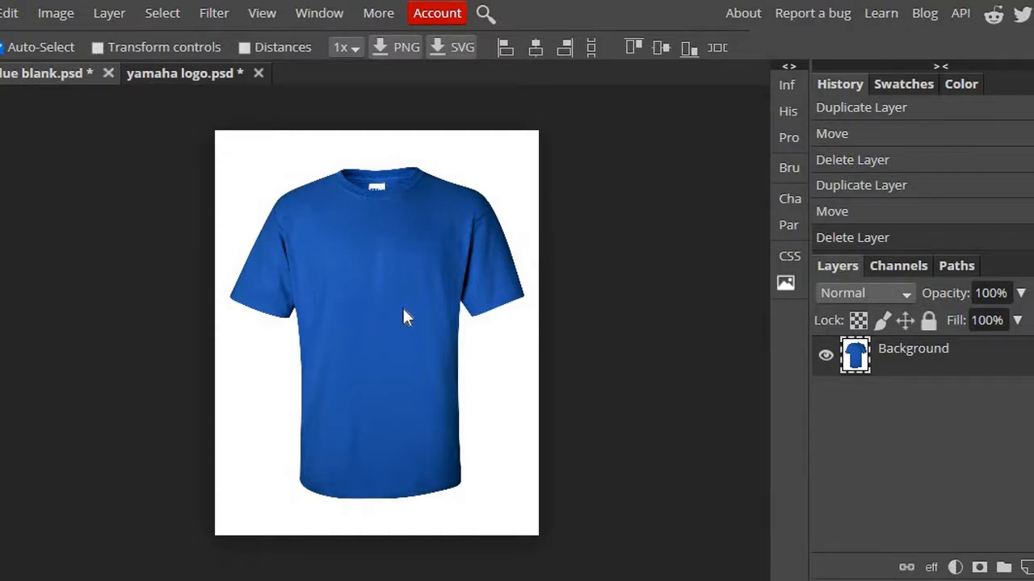
click(199, 75)
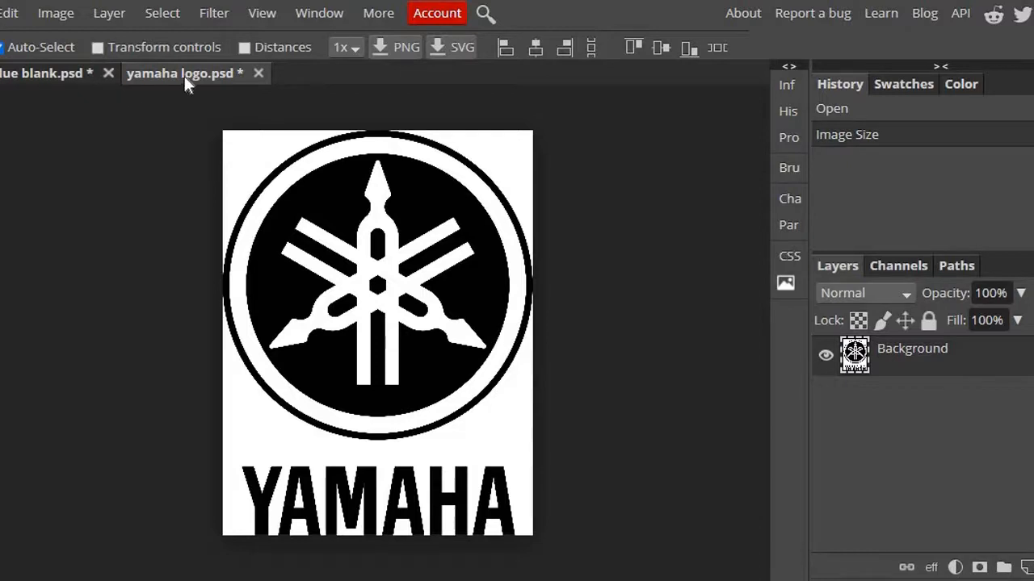
click(34, 81)
click(212, 74)
drag(887, 365, 42, 73)
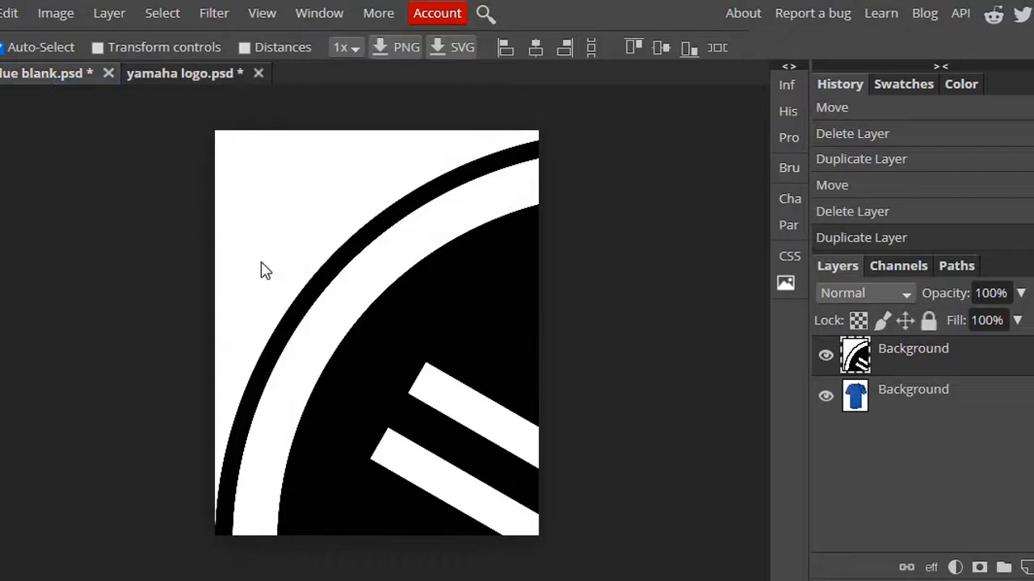
click(825, 357)
click(827, 358)
Begin scaling the logo layer with the Scale transform, proportionally reducing it to about 19.6% from its lower corner
scroll(383, 348, down, 4)
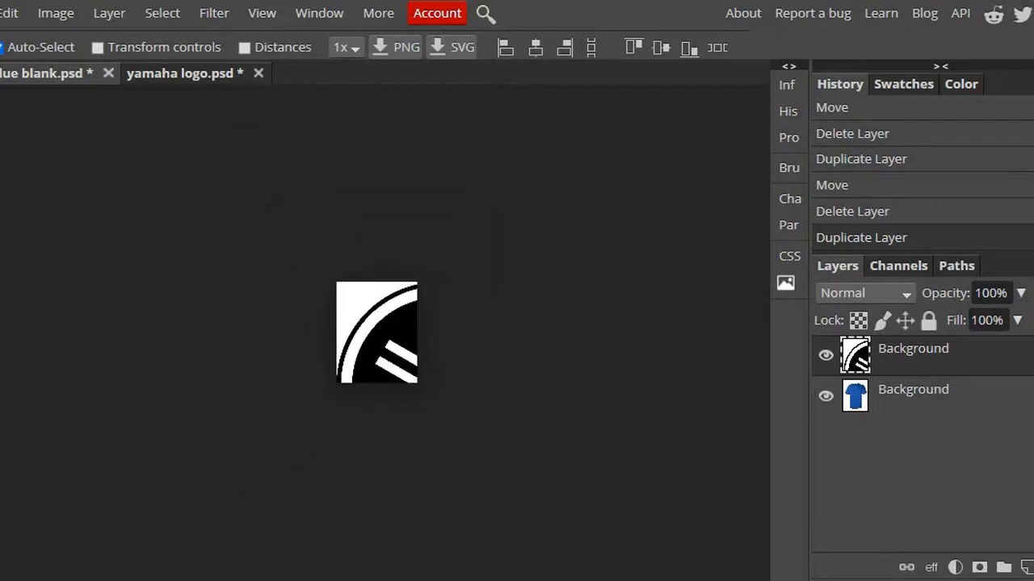
click(6, 15)
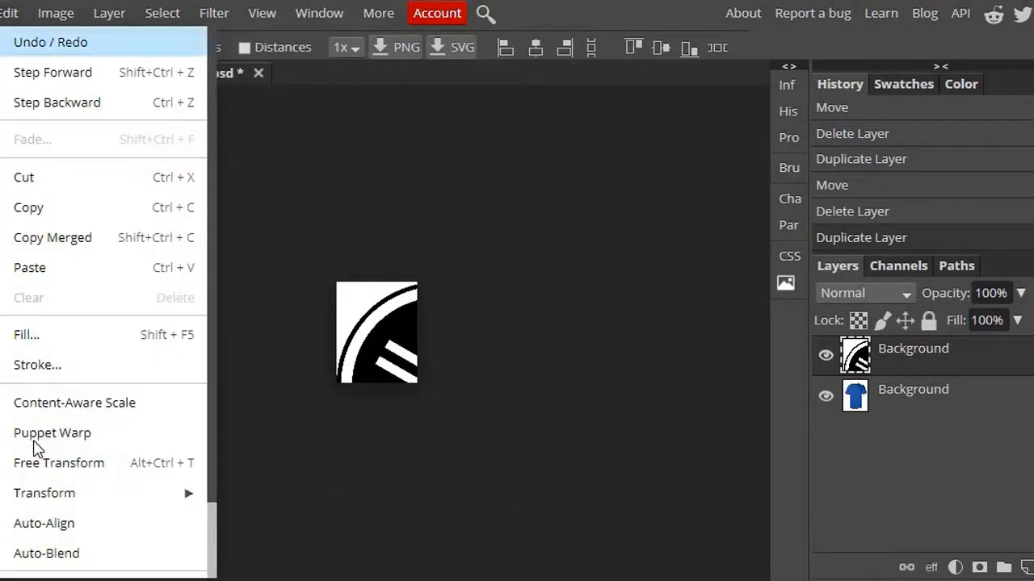
mouse_move(199, 501)
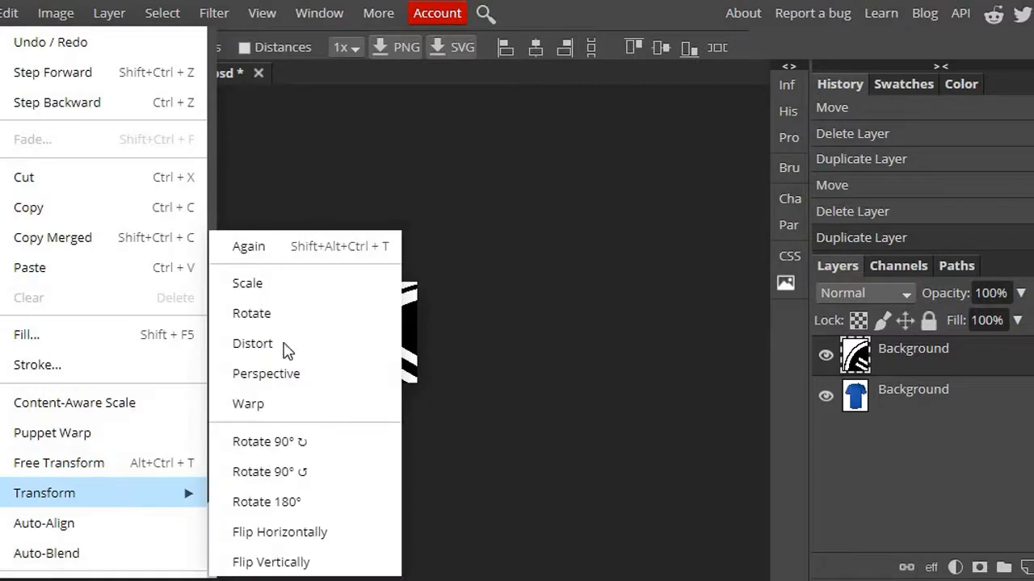
click(291, 297)
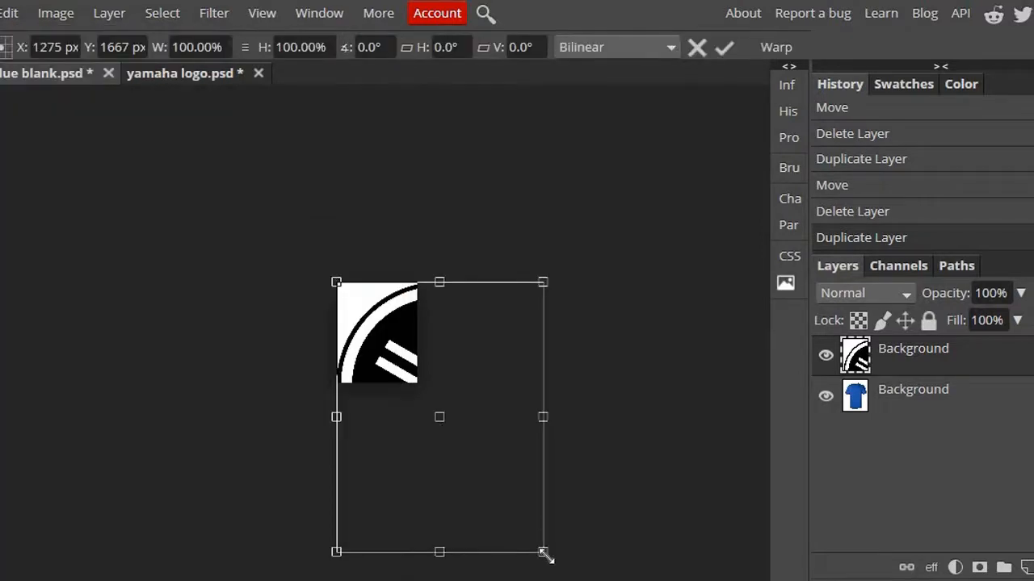
drag(543, 554, 385, 341)
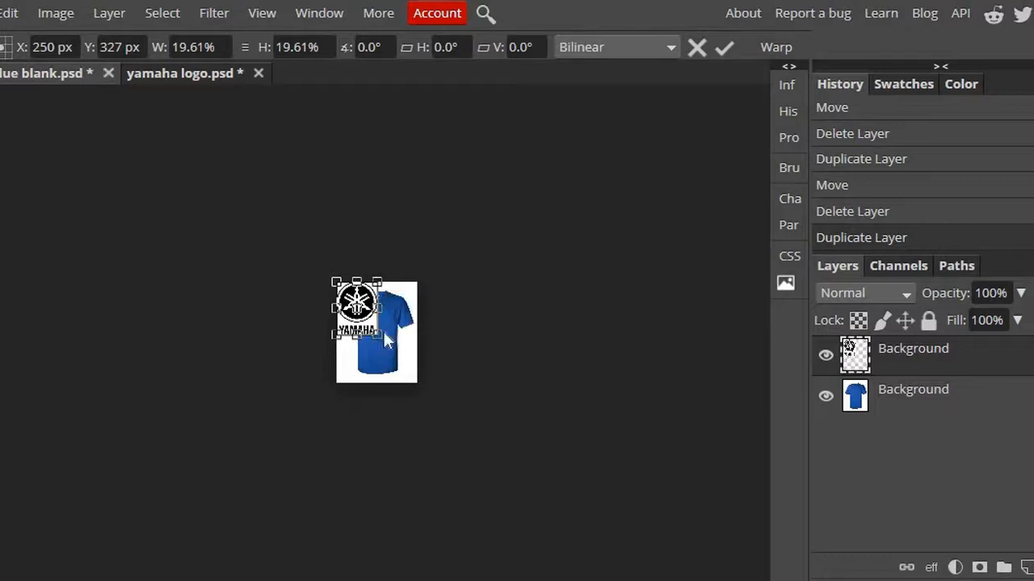
key(ctrl+plus)
key(ctrl+plus)
key(ctrl+plus)
key(ctrl+plus)
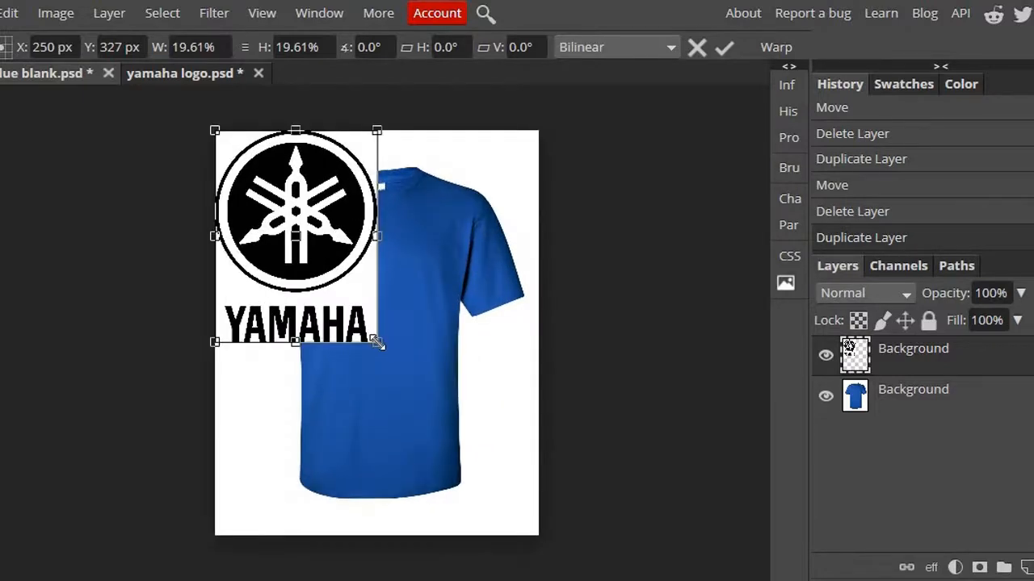
Shrink the logo further to about 9.5%, place it in the middle of the shirt's chest, and apply the transform
drag(376, 342, 326, 275)
drag(293, 207, 397, 285)
mouse_move(400, 323)
mouse_down()
mouse_move(391, 305)
mouse_move(412, 320)
mouse_up()
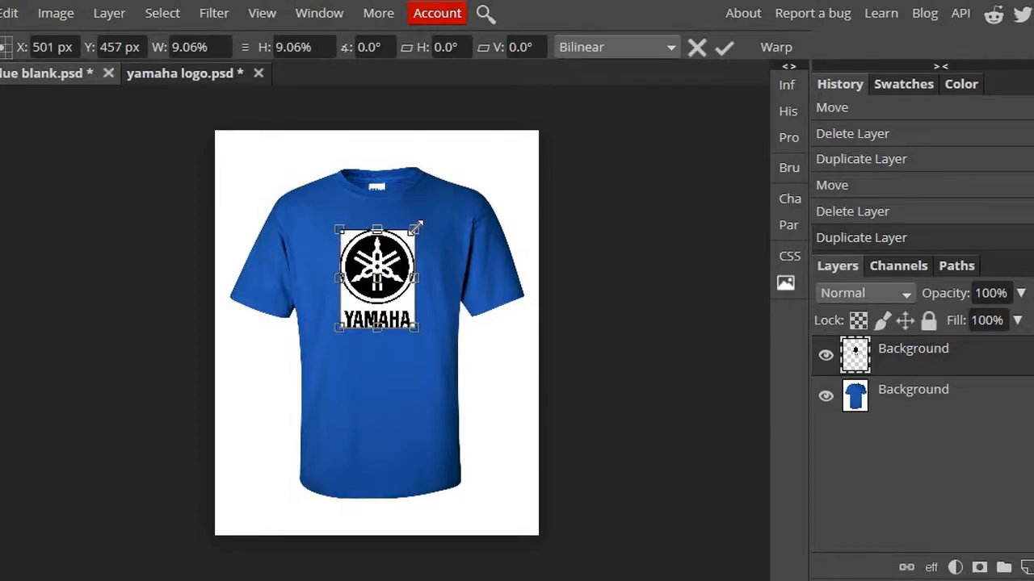
drag(416, 228, 419, 224)
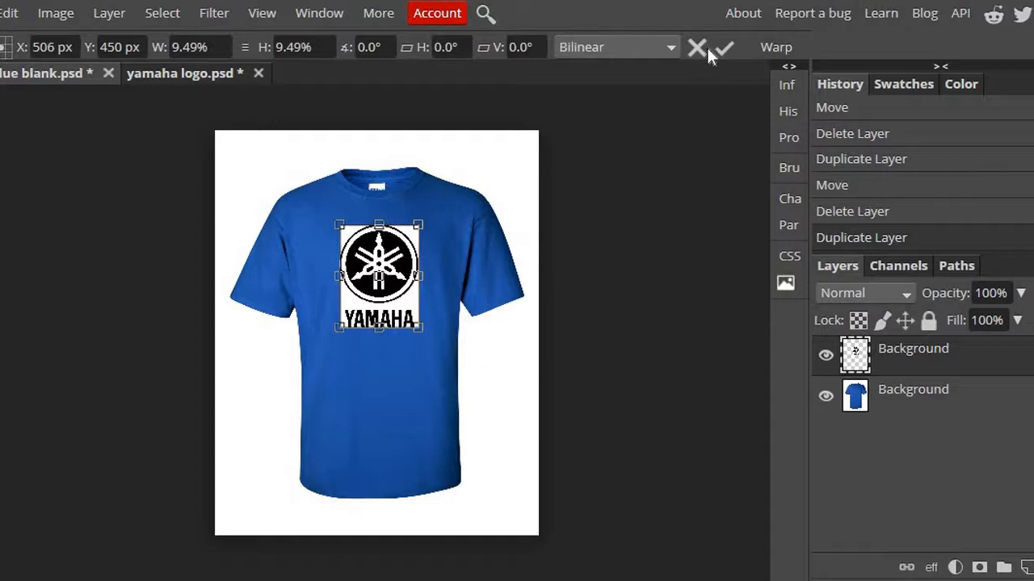
key(Return)
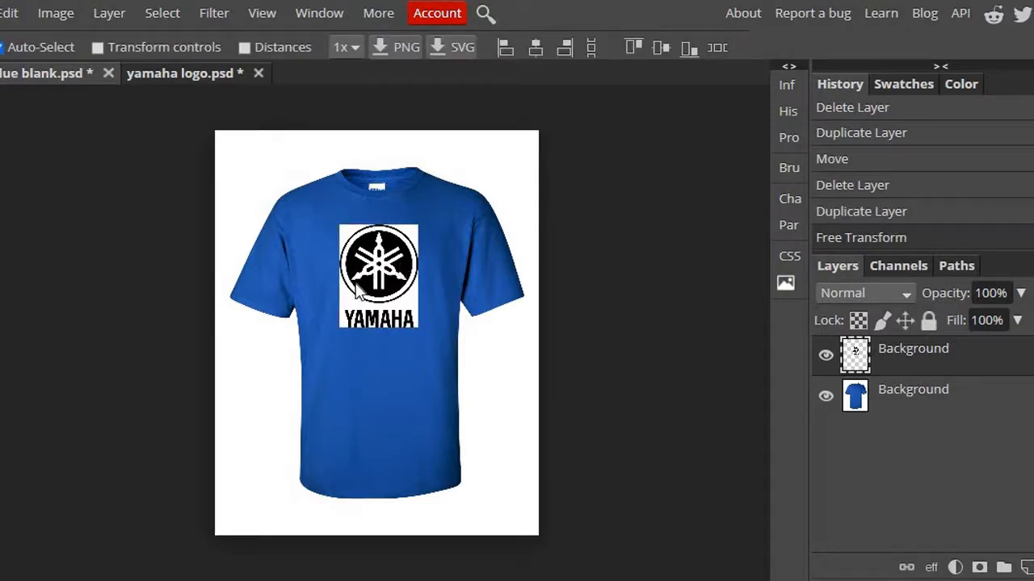
Rename the logo's layer to Logo
scroll(472, 323, up, 1)
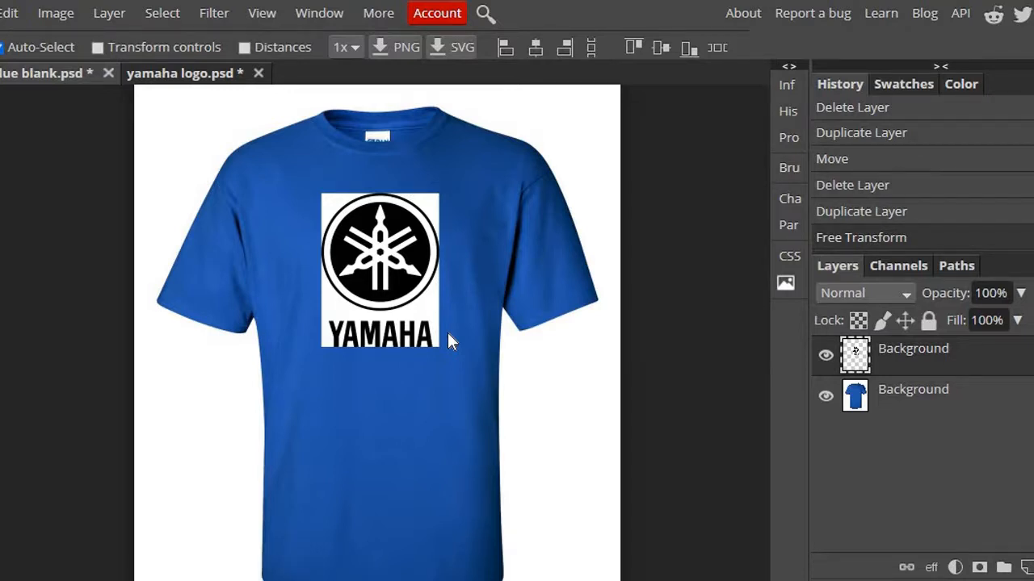
double_click(913, 349)
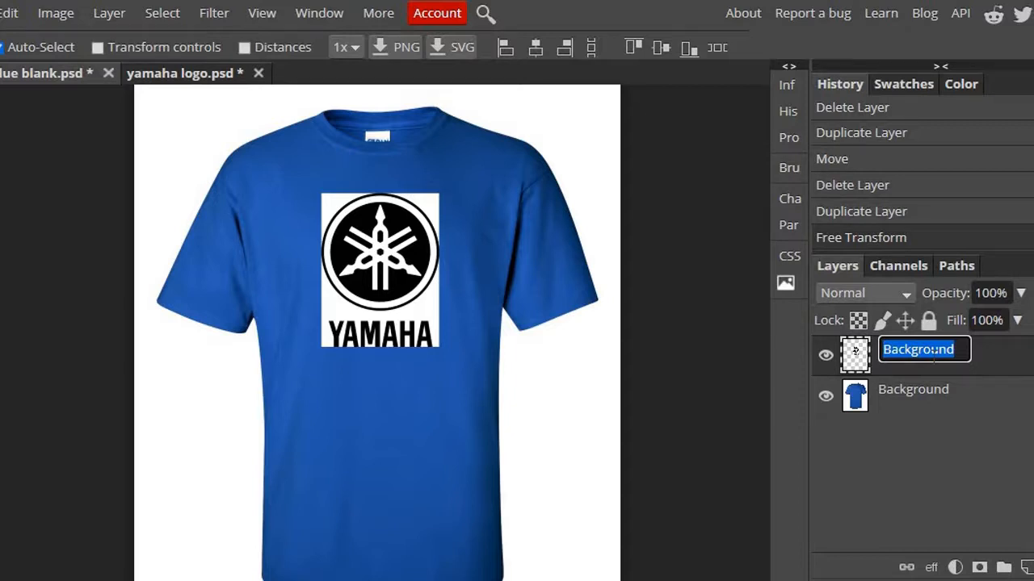
text(Logo)
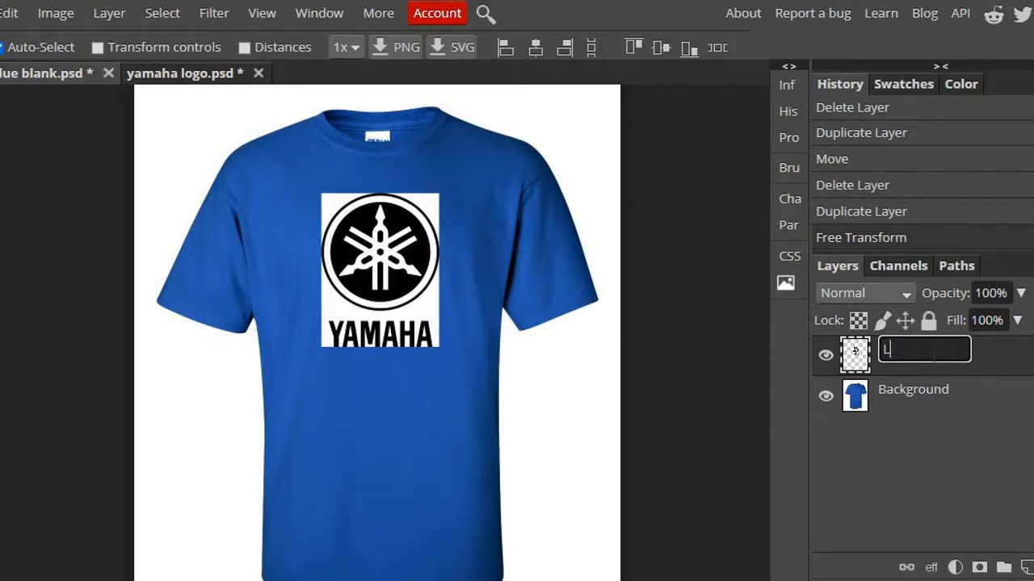
key(Return)
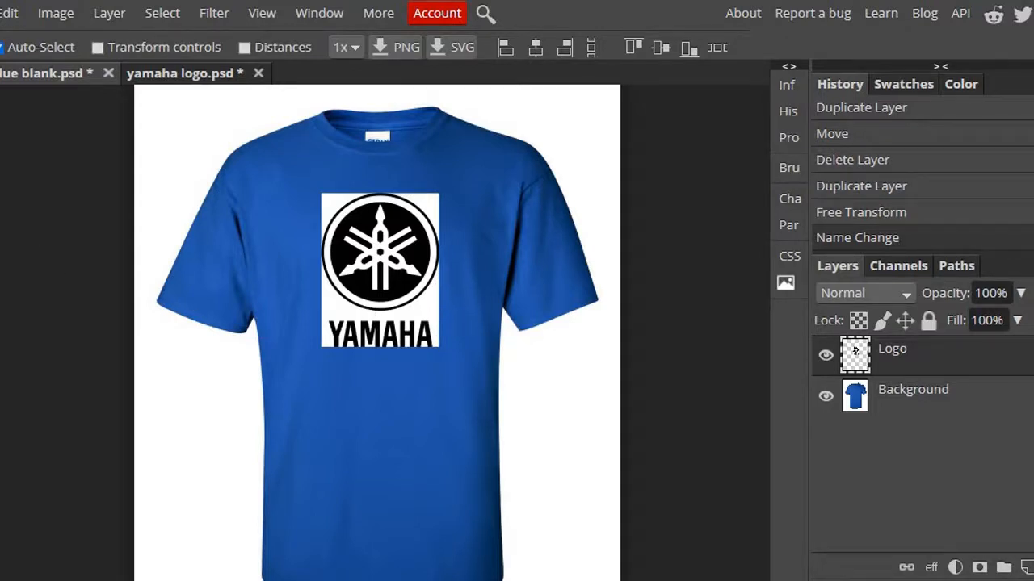
Try selecting the logo's white background with the Magic Wand in contiguous mode at tolerance 50, and deselect it
right_click(0, 151)
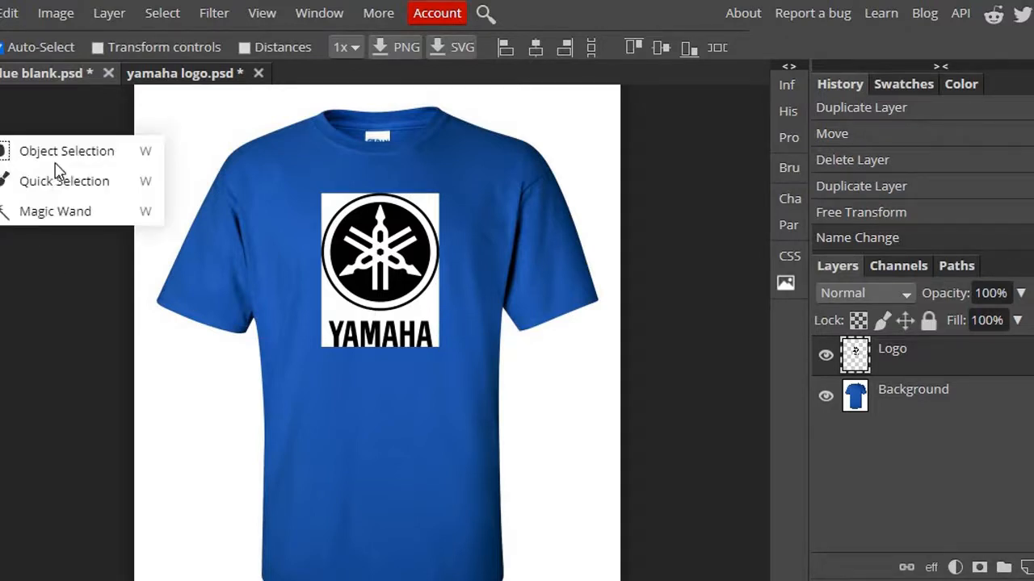
click(47, 210)
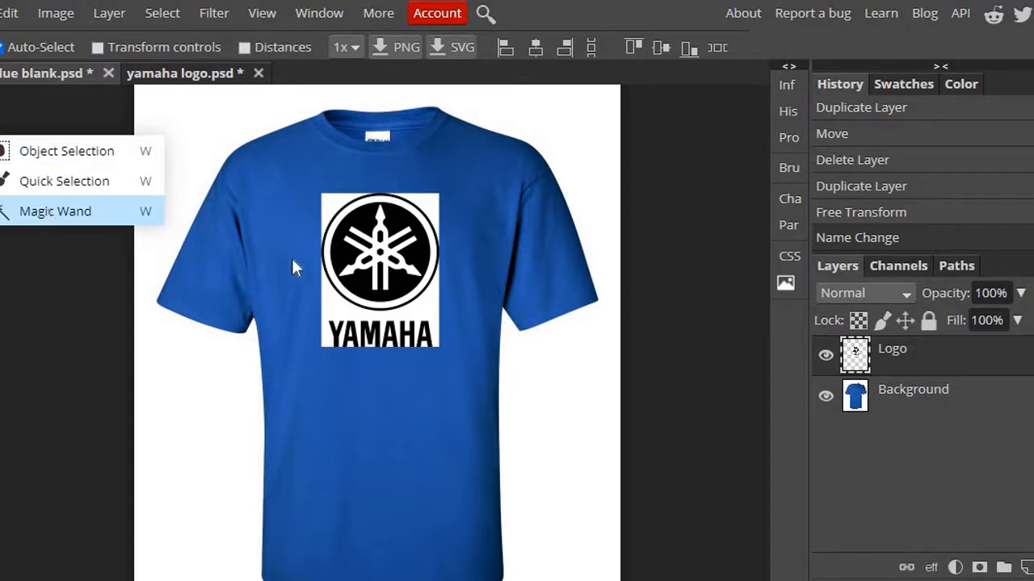
click(336, 314)
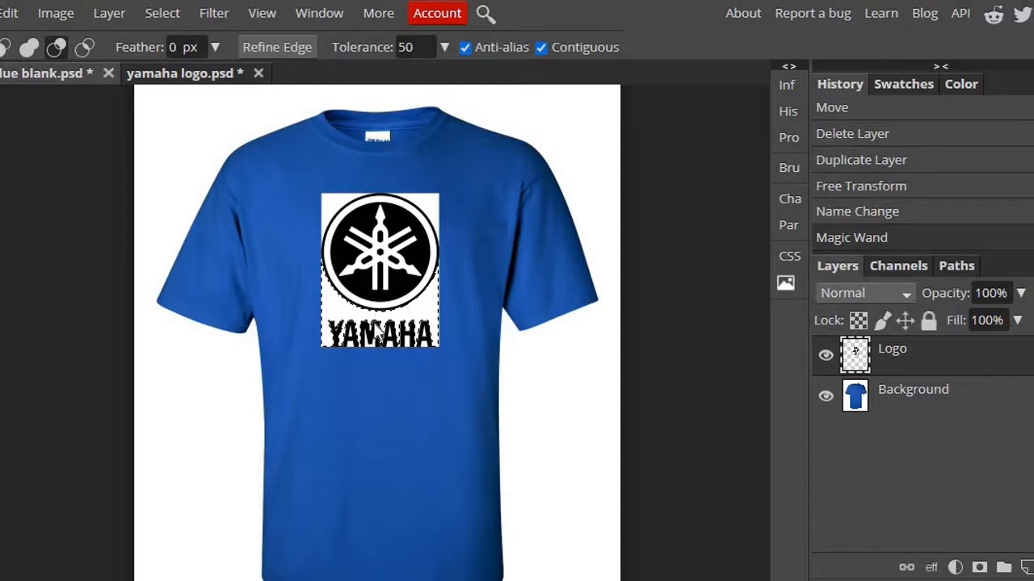
scroll(378, 333, up, 3)
scroll(485, 394, up, 2)
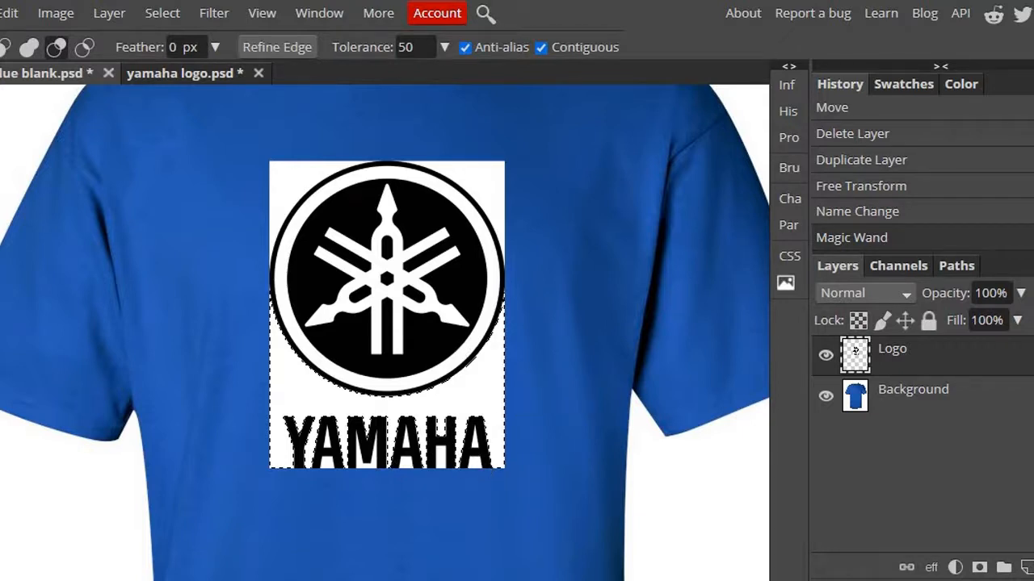
key(ctrl+d)
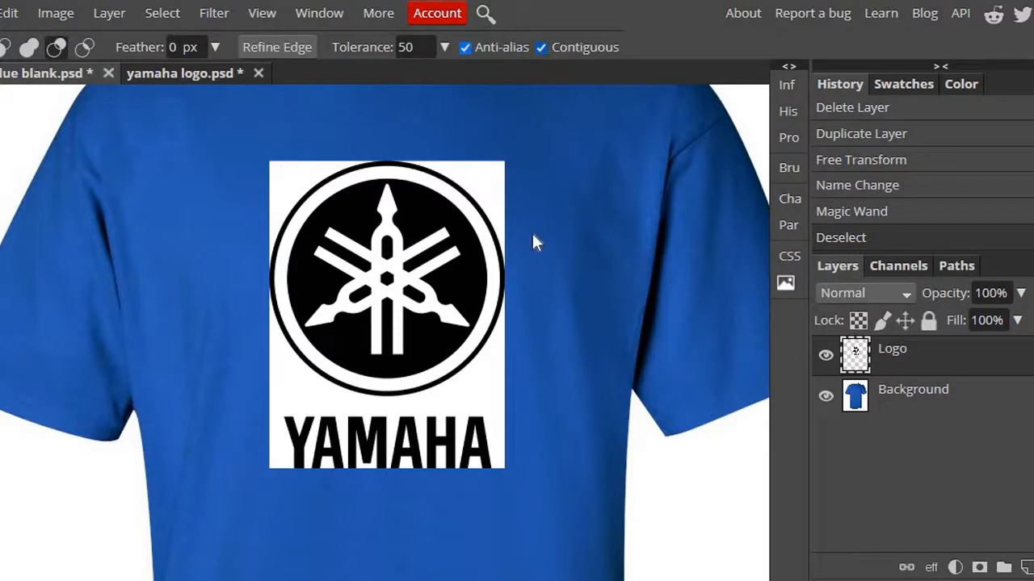
click(478, 396)
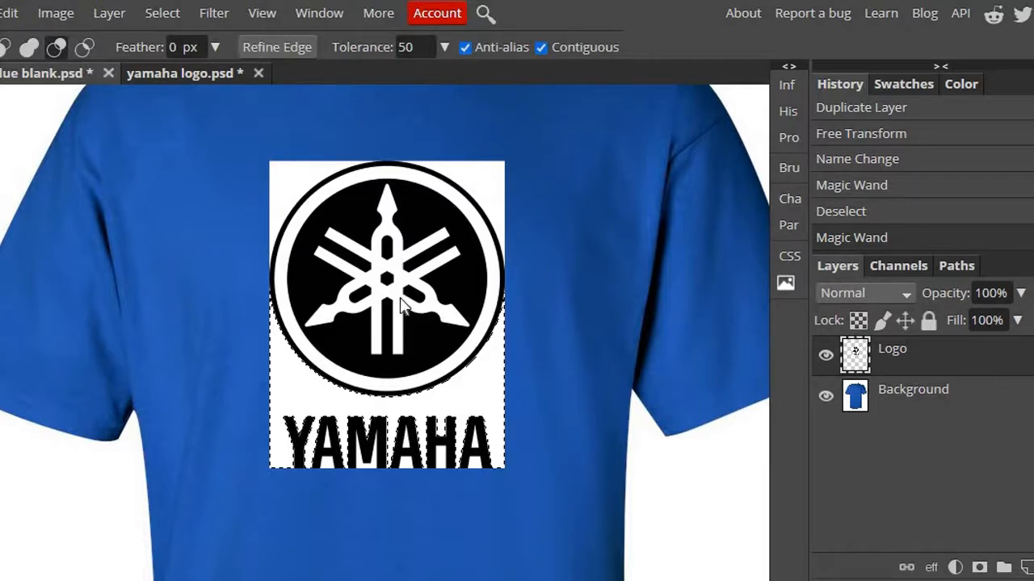
key(ctrl+d)
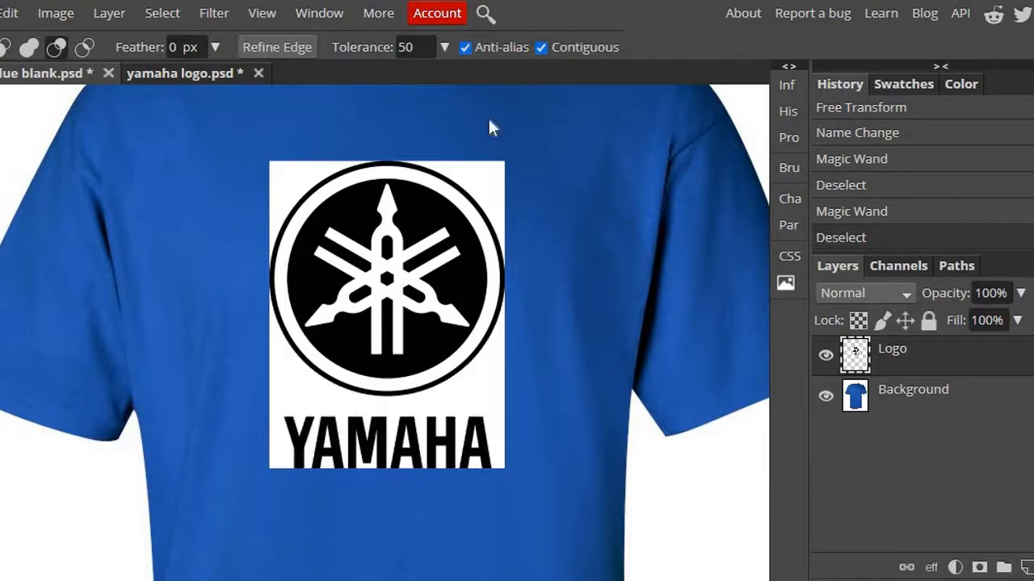
Select all white areas of the logo with the Magic Wand set to non-contiguous, delete them, and clear the selection
click(542, 47)
click(474, 403)
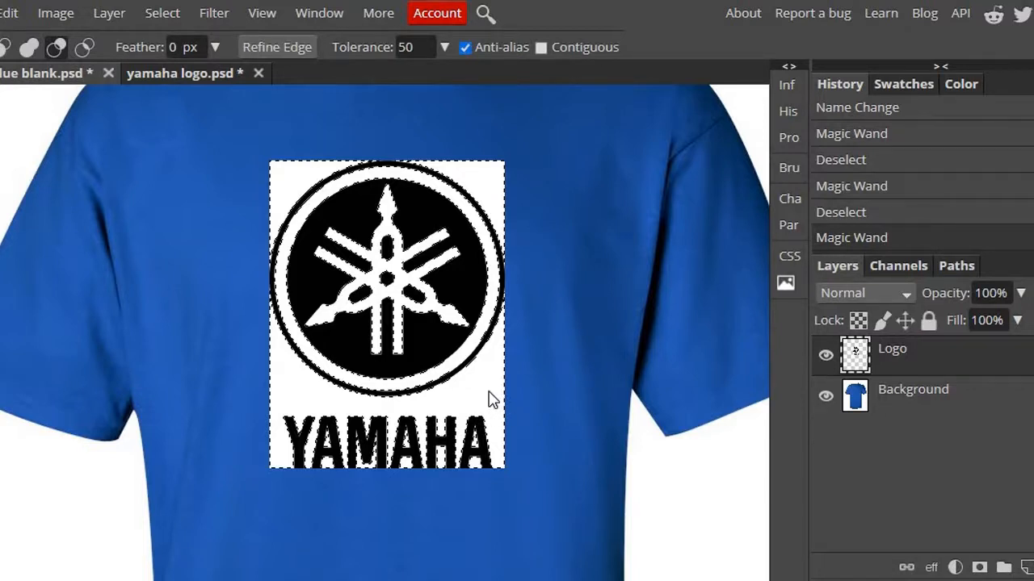
key(Delete)
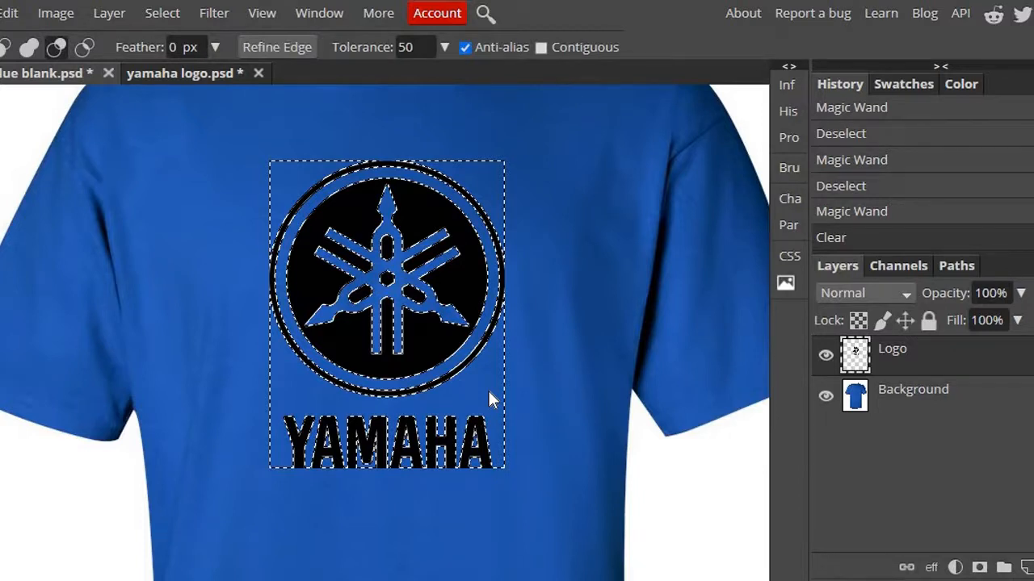
key(ctrl+d)
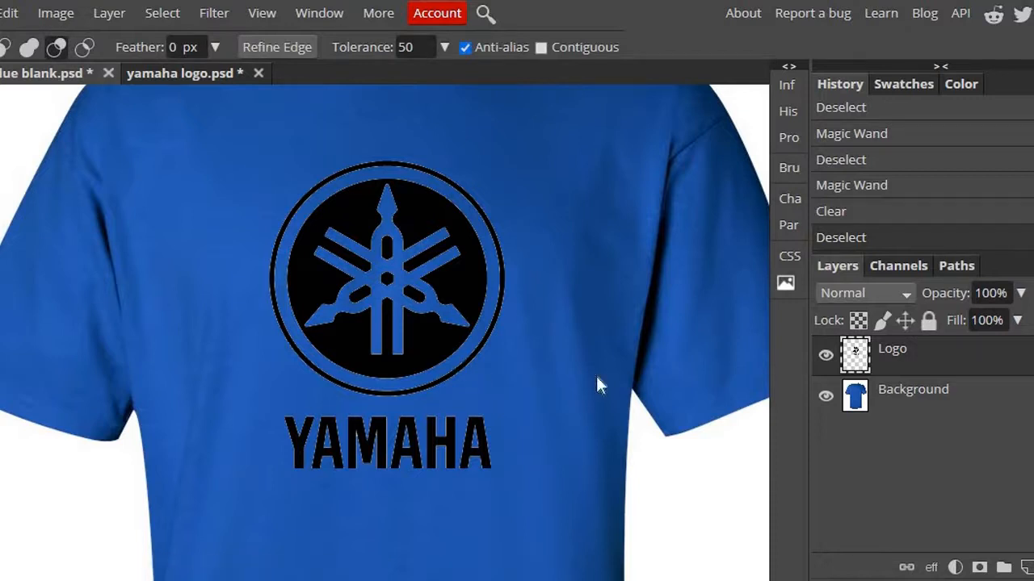
Examine the logo's placement and cut-out on the whole shirt and up close with the Move tool active
key(v)
scroll(558, 386, down, 2)
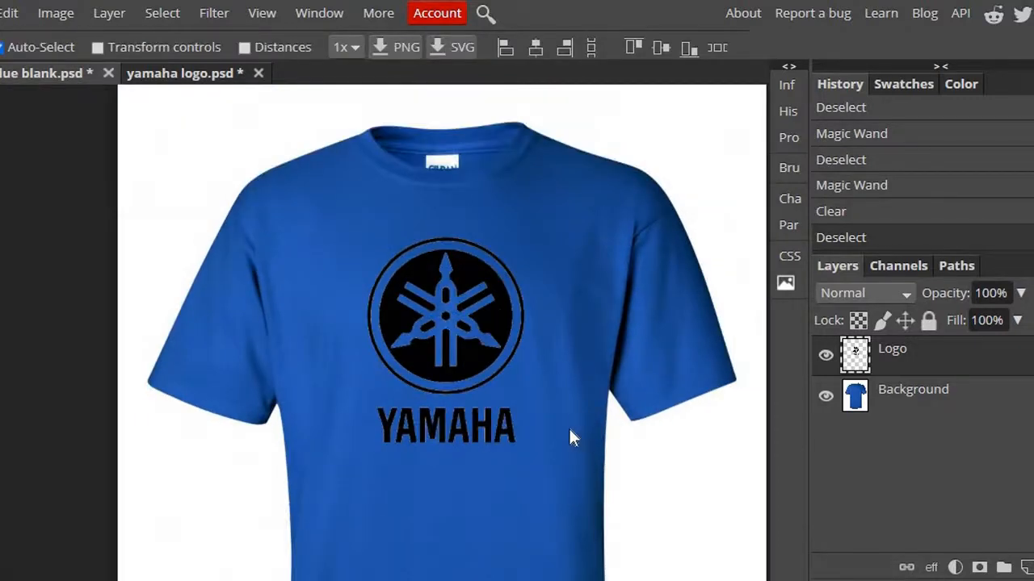
scroll(589, 467, down, 2)
drag(554, 388, 544, 351)
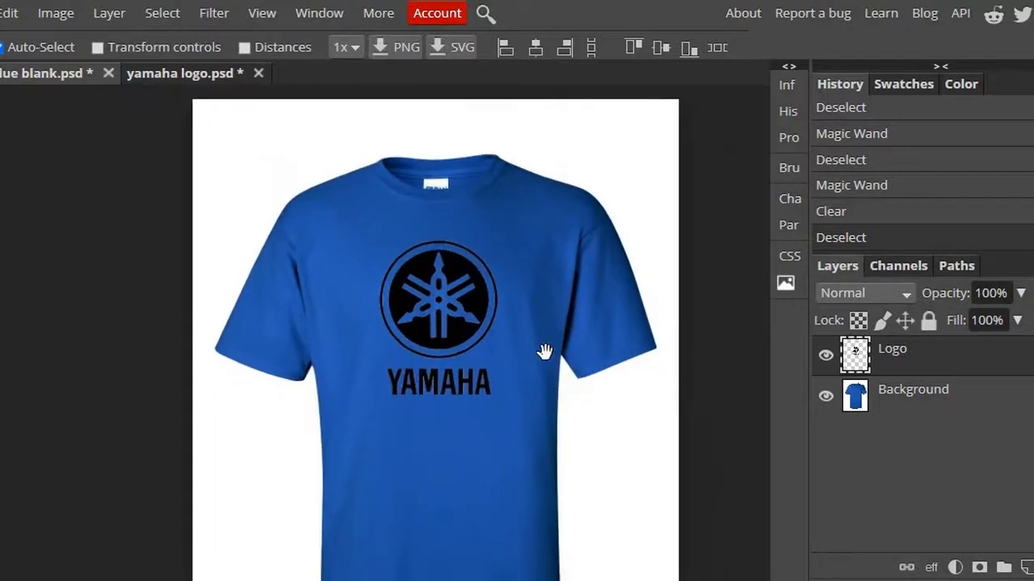
scroll(547, 364, down, 1)
scroll(485, 371, down, 2)
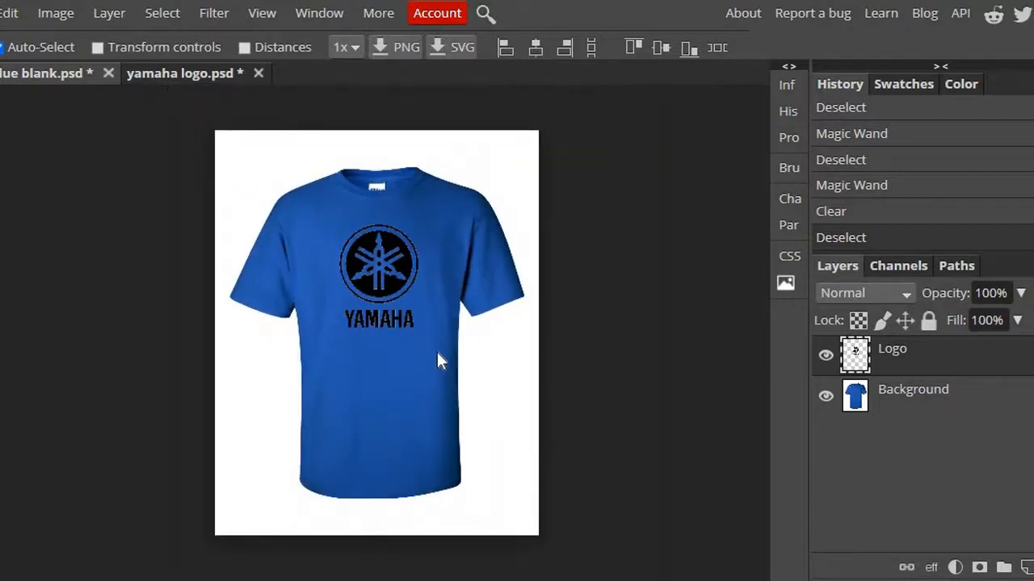
scroll(372, 297, up, 2)
scroll(452, 344, up, 1)
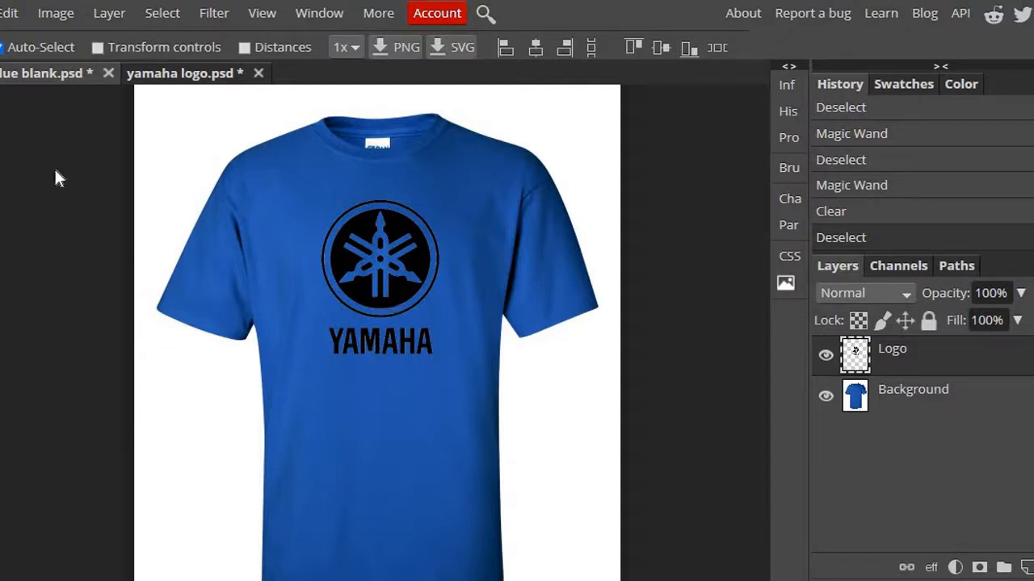
Try selecting the logo's black areas with the Magic Wand in non-contiguous mode, and clear the selection
key(w)
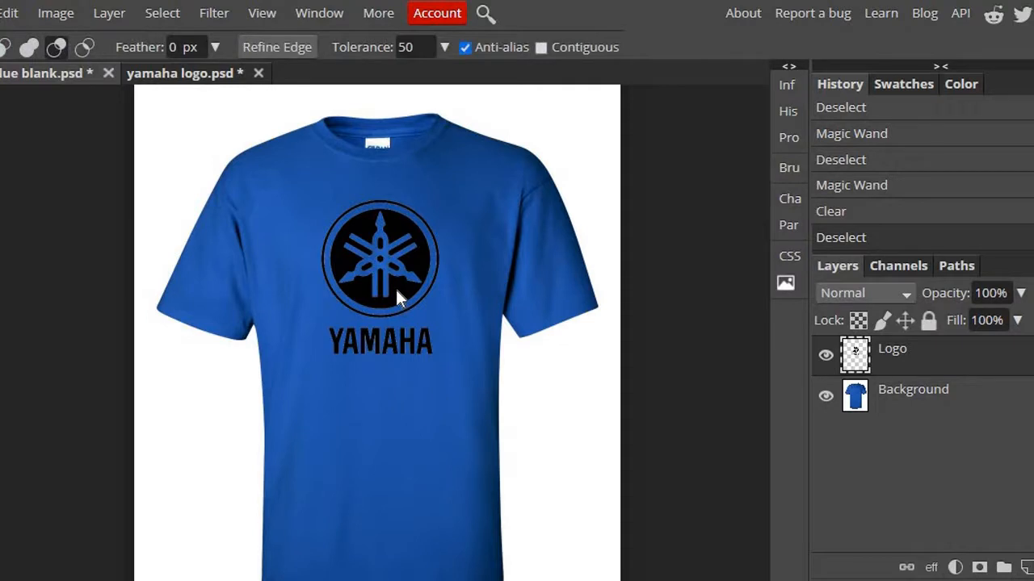
click(397, 292)
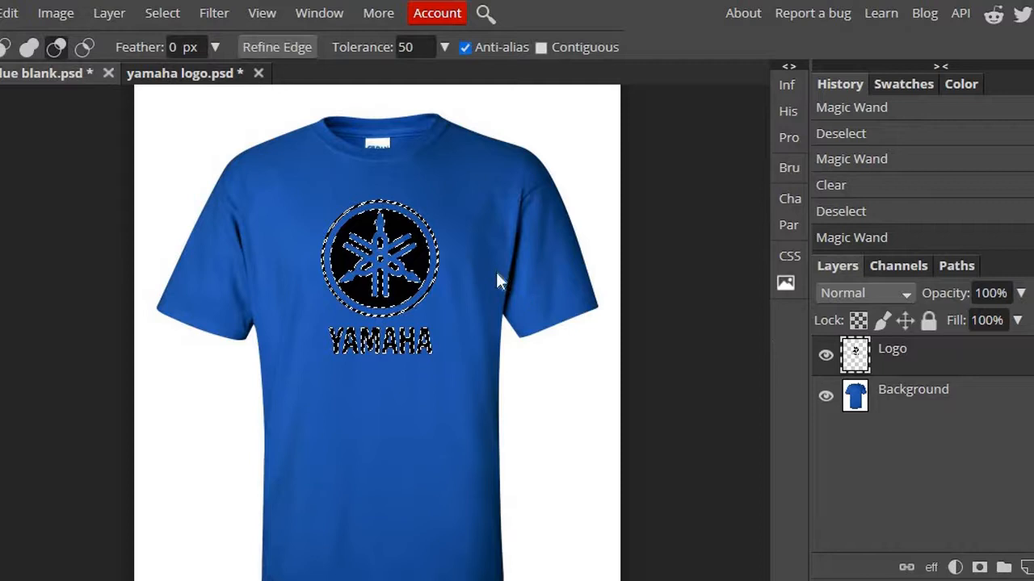
key(ctrl+d)
scroll(376, 270, up, 2)
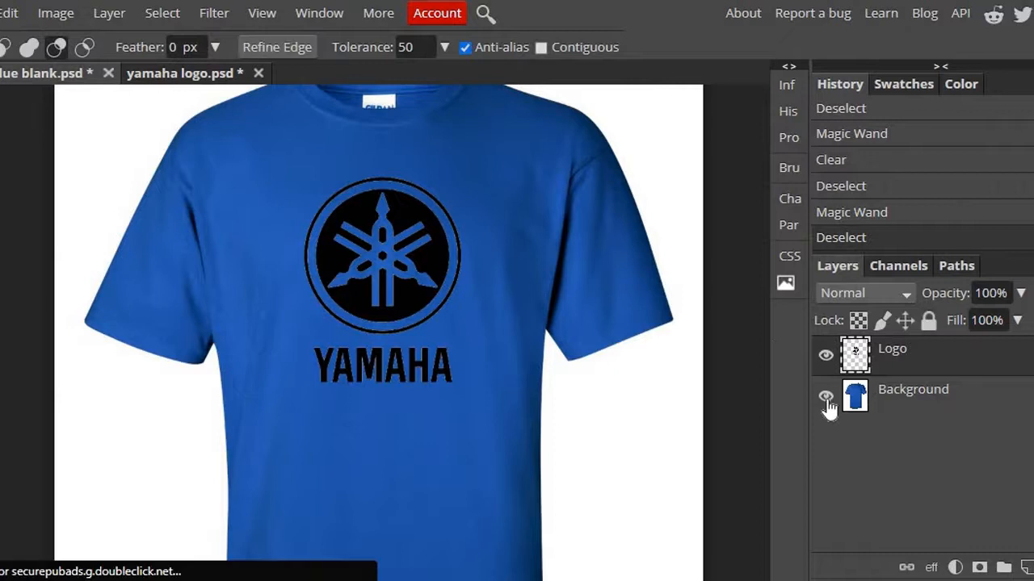
Hide the Background layer to check the logo's transparency, show it again, and inspect the logo up close
click(825, 398)
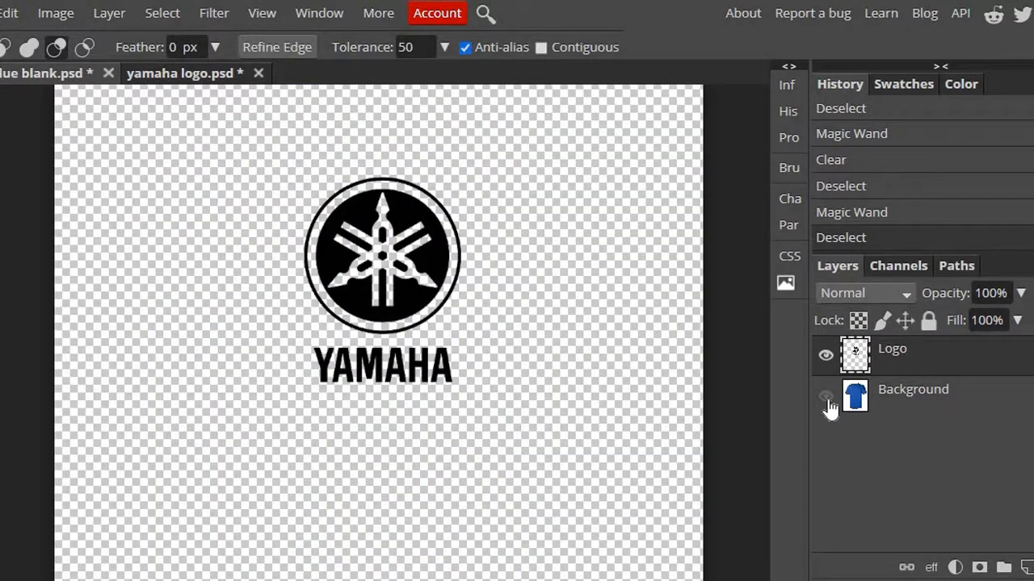
click(823, 408)
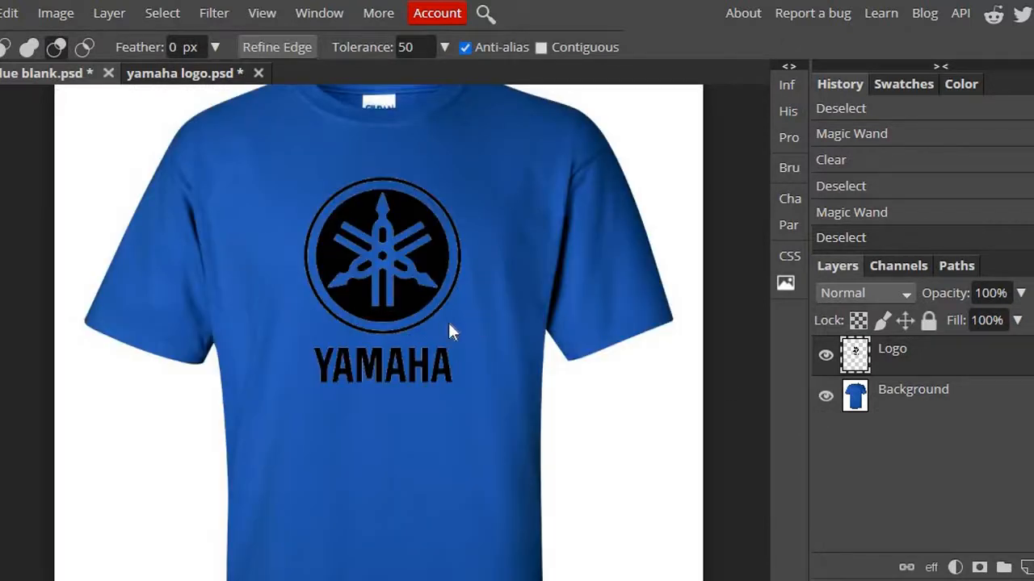
scroll(427, 297, up, 2)
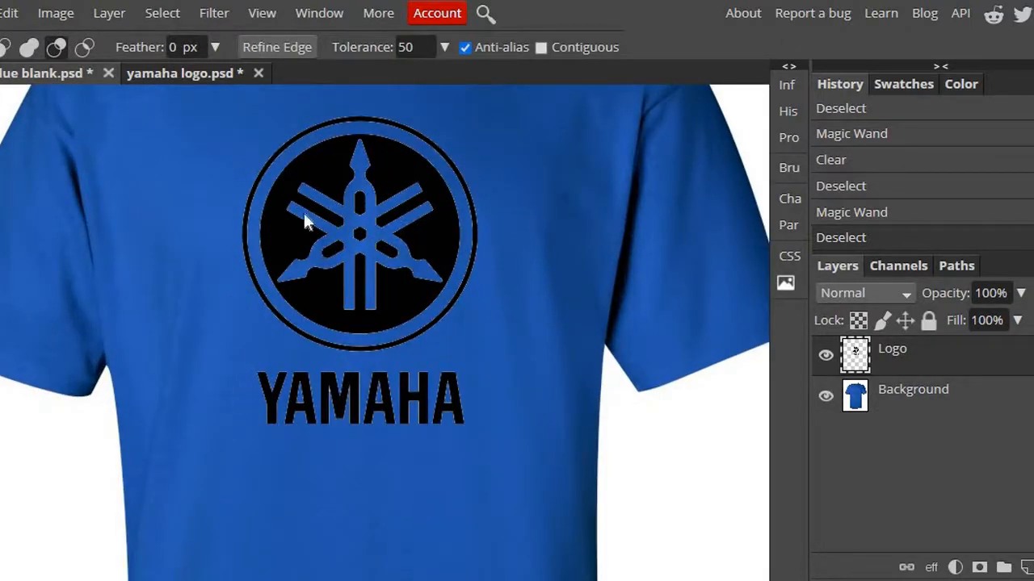
Load the Logo layer's pixels as a selection
ctrl+click(856, 355)
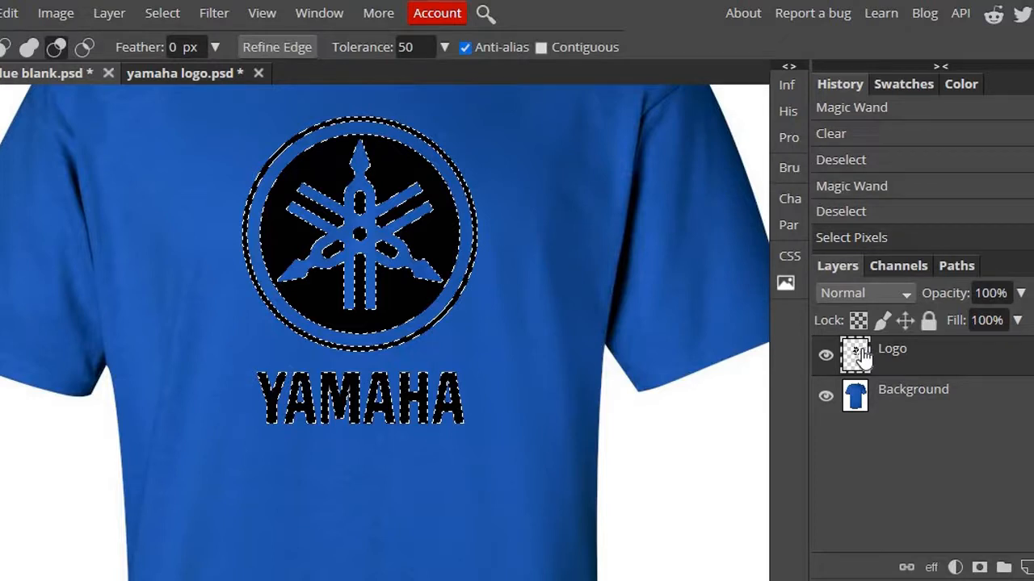
key(ctrl+d)
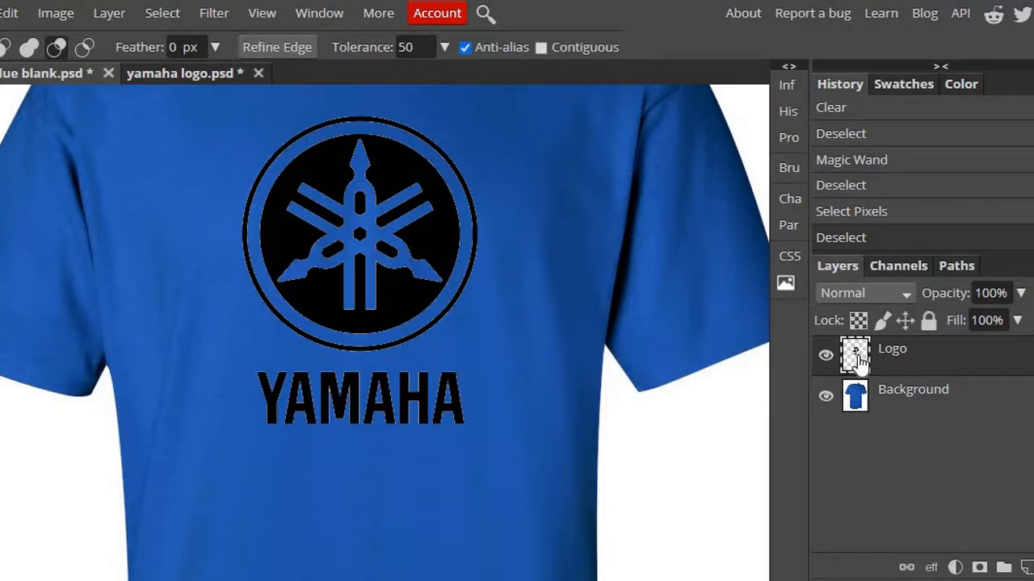
ctrl+click(861, 362)
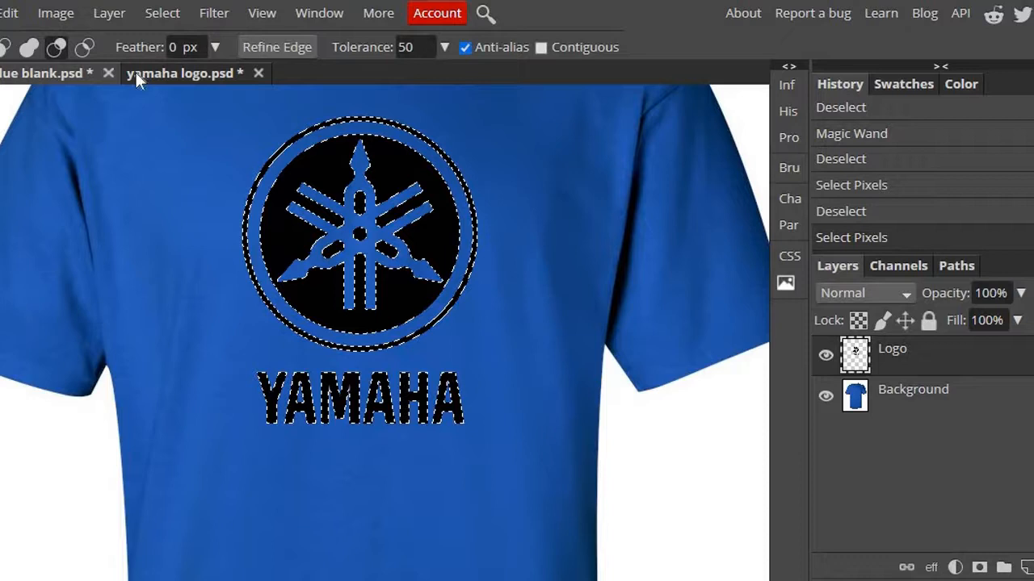
Fill the selected logo with the custom red ff0000 at 100% opacity in Normal mode, and clear the selection
click(6, 13)
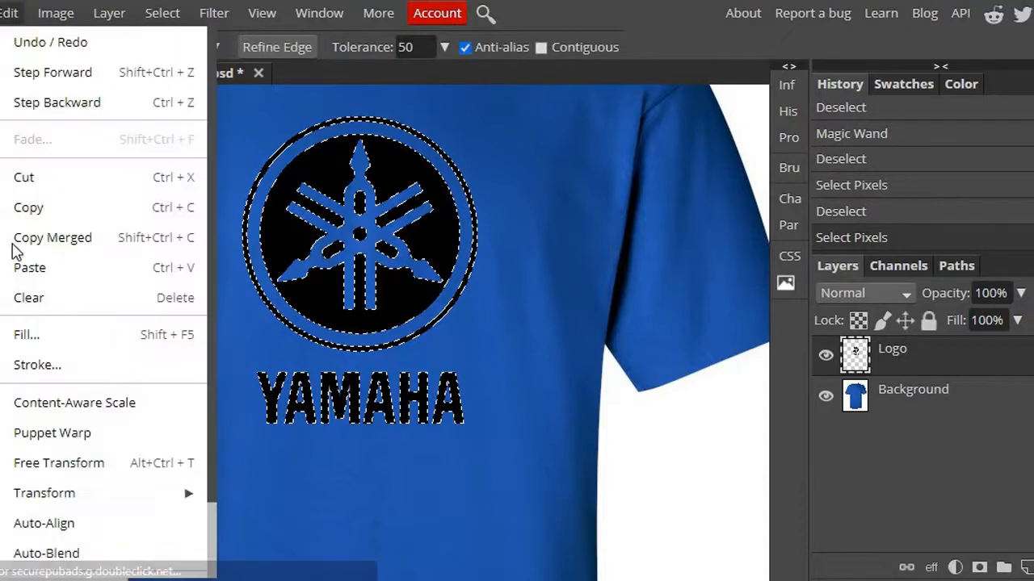
click(26, 343)
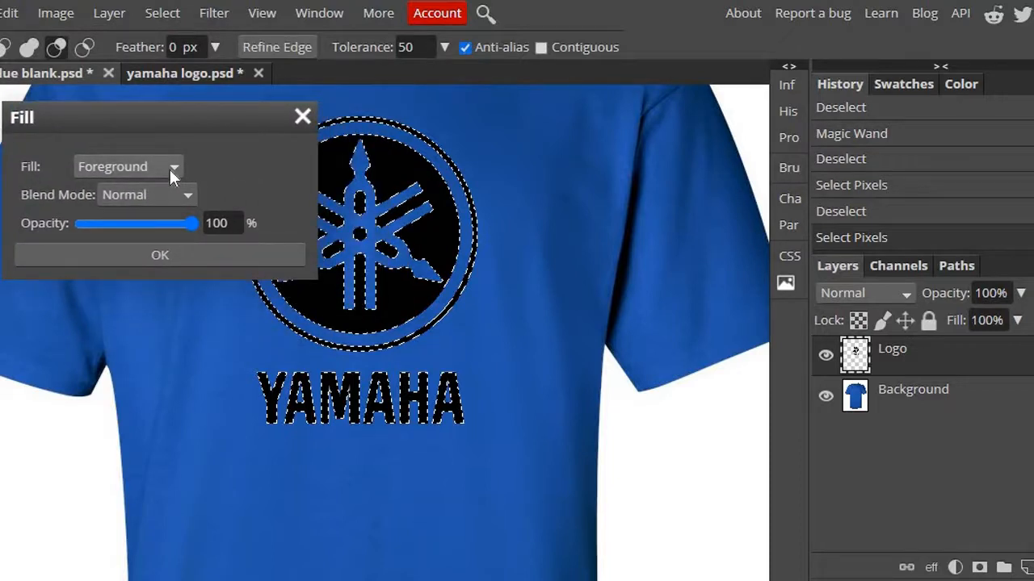
click(169, 168)
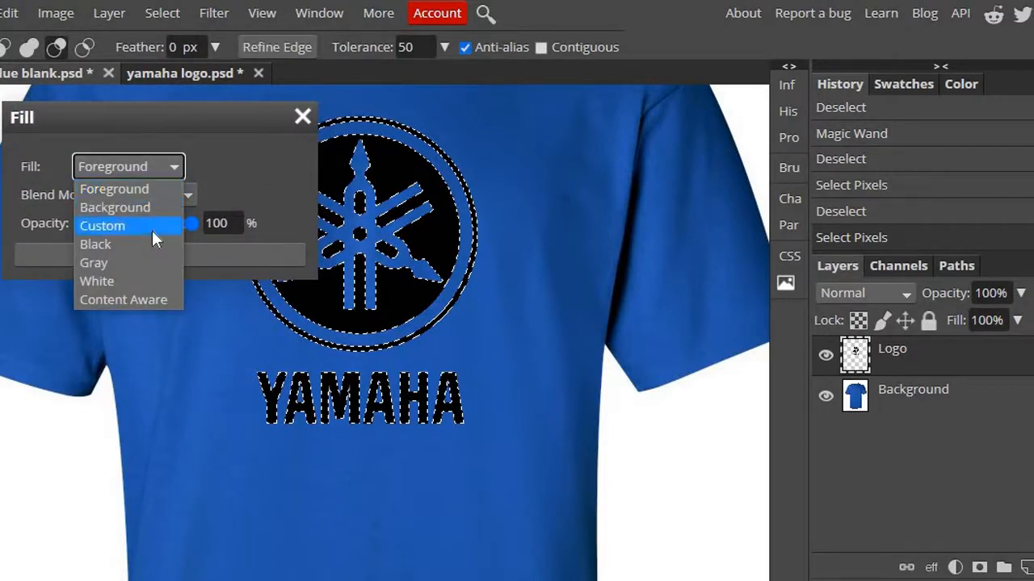
click(153, 226)
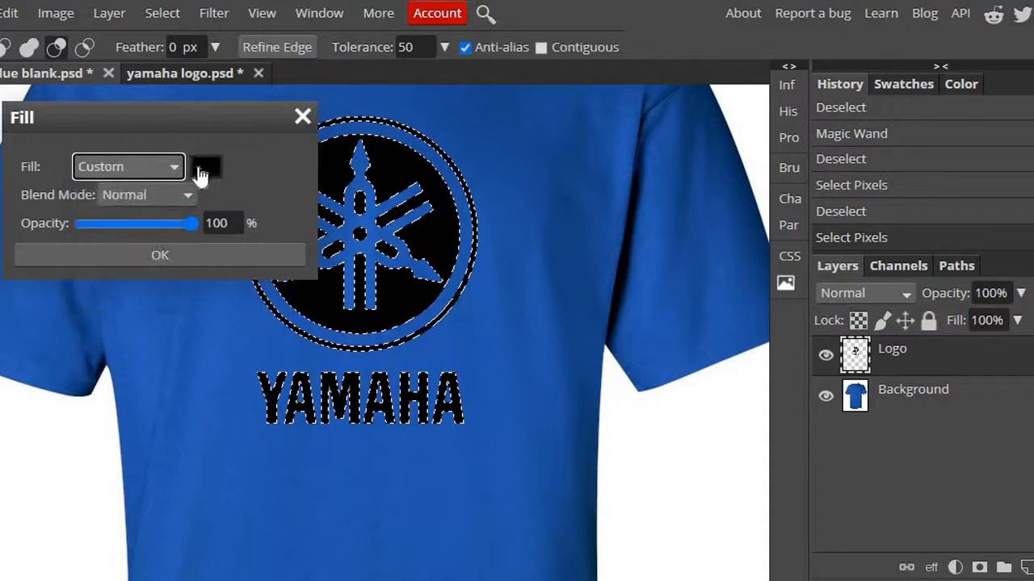
click(207, 170)
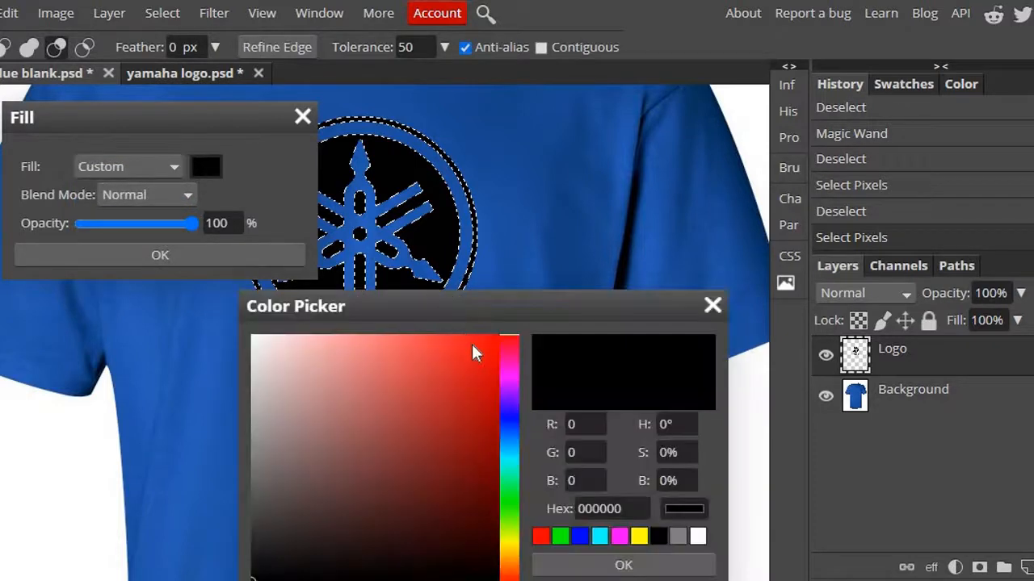
drag(499, 344, 516, 329)
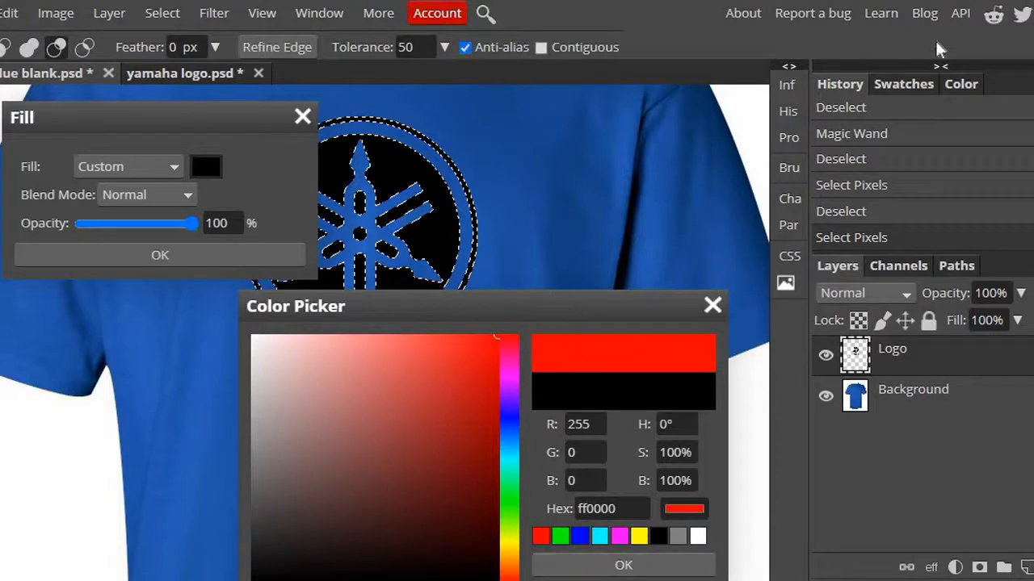
drag(637, 306, 933, 69)
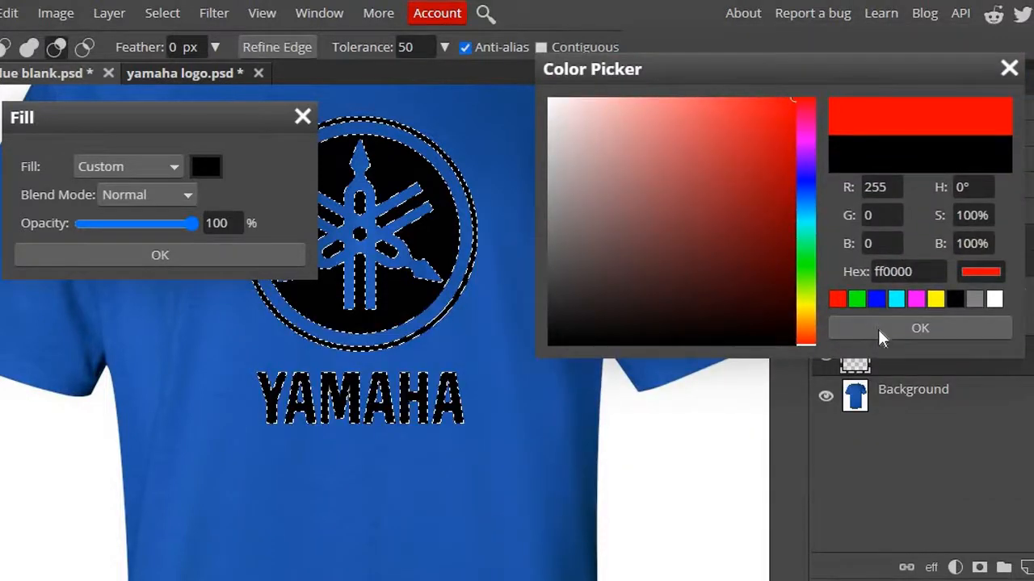
click(879, 328)
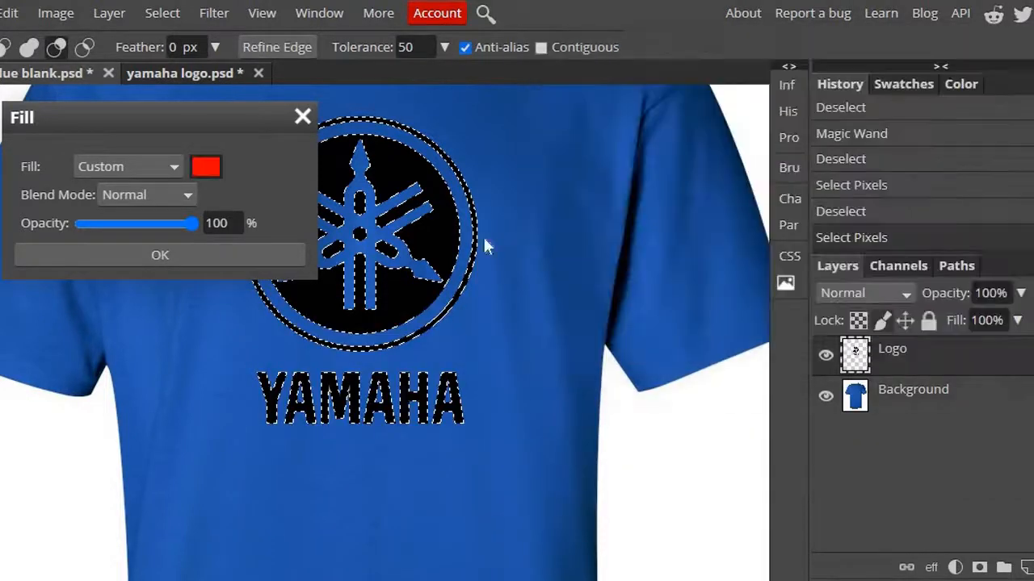
click(187, 253)
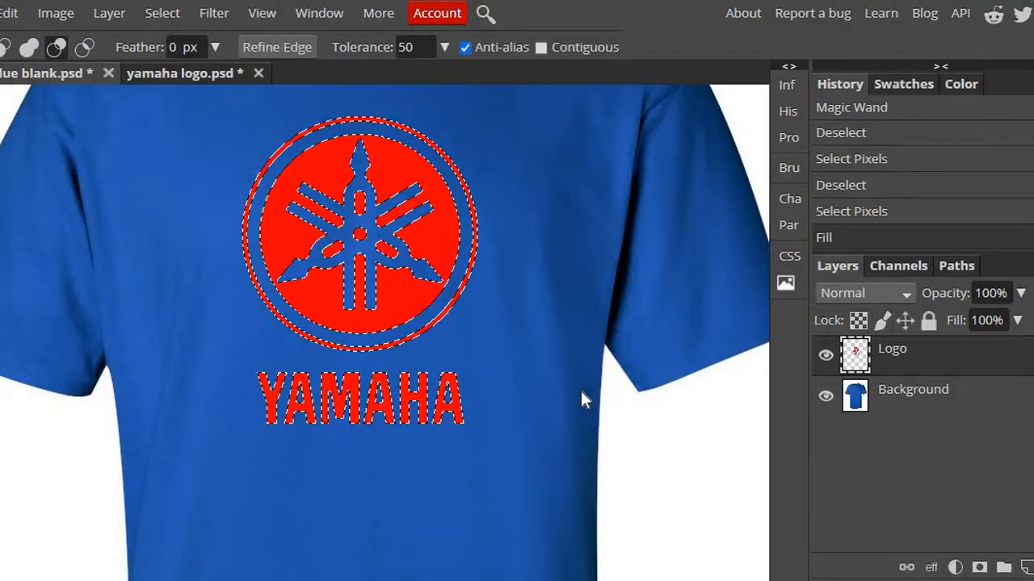
key(ctrl+d)
Duplicate the Logo layer and rename the copy Logo white
scroll(538, 381, up, 3)
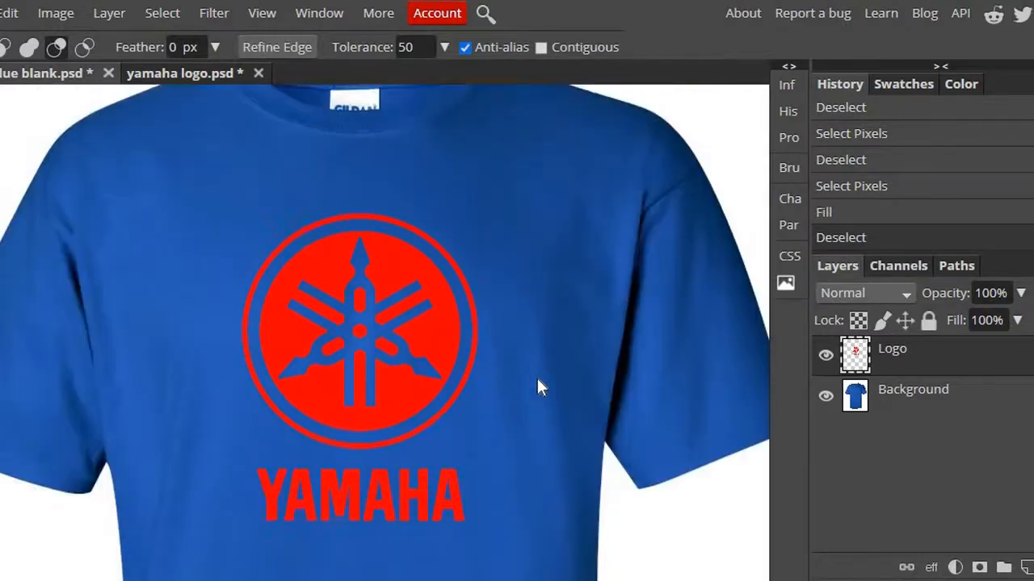
scroll(537, 379, down, 1)
scroll(501, 372, down, 1)
scroll(507, 375, up, 1)
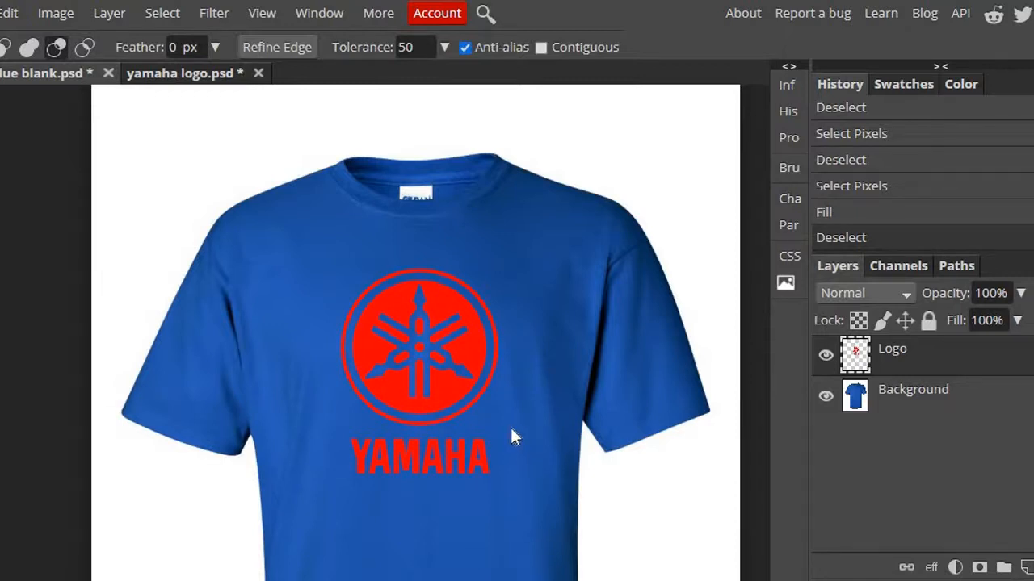
right_click(923, 366)
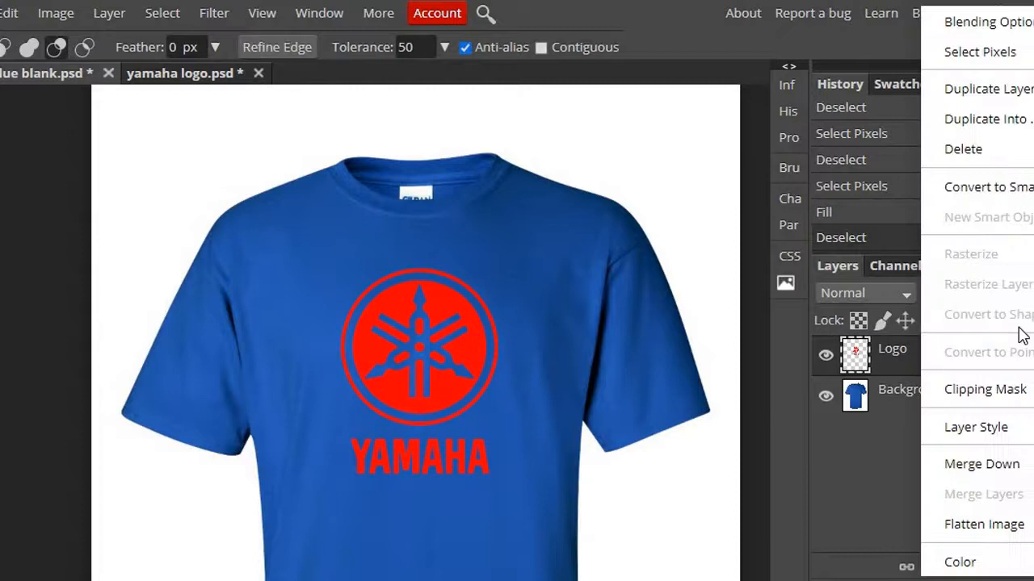
click(1008, 97)
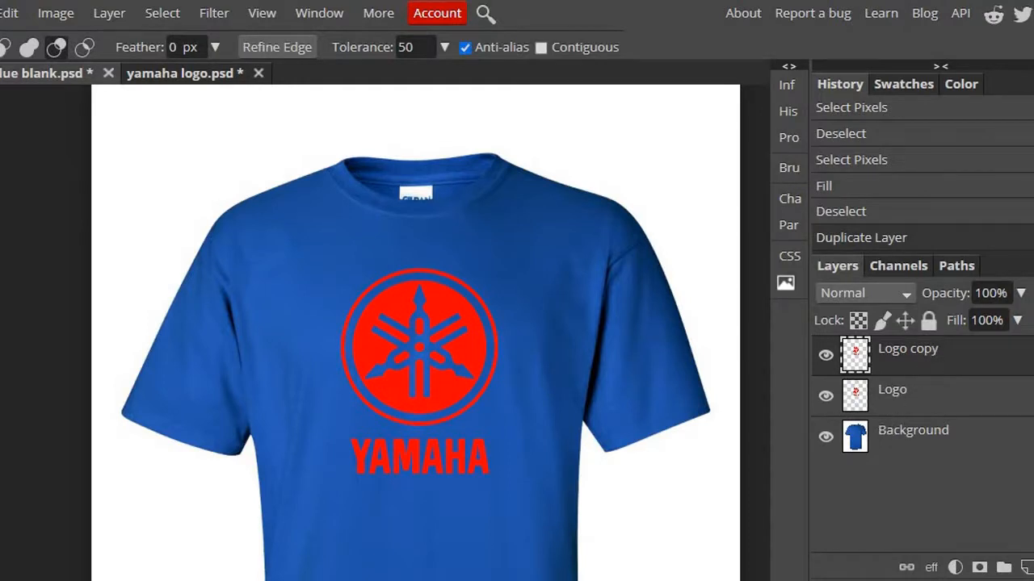
double_click(929, 360)
click(958, 358)
key(BackSpace)
key(BackSpace)
key(BackSpace)
key(BackSpace)
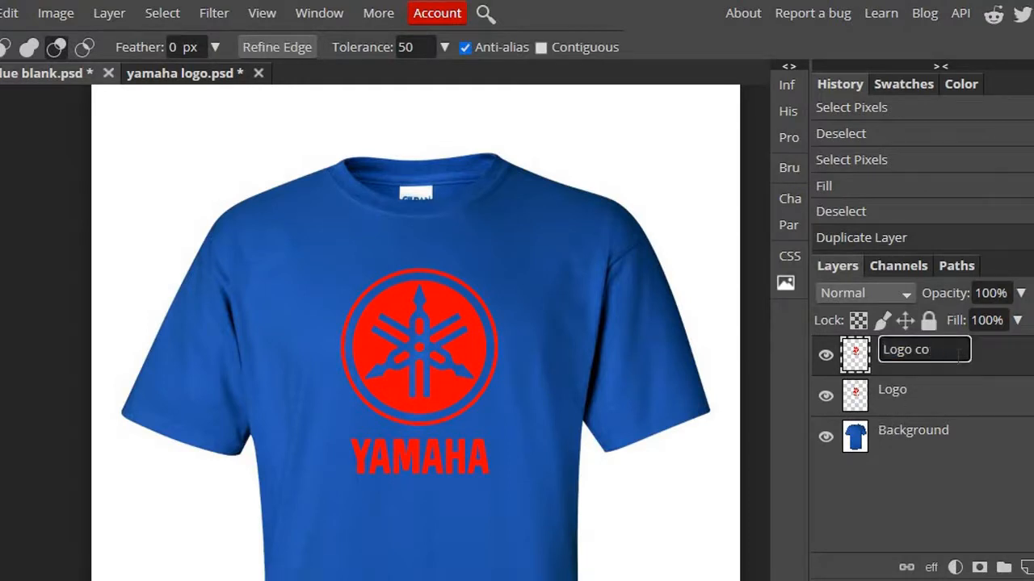
text(white)
key(Return)
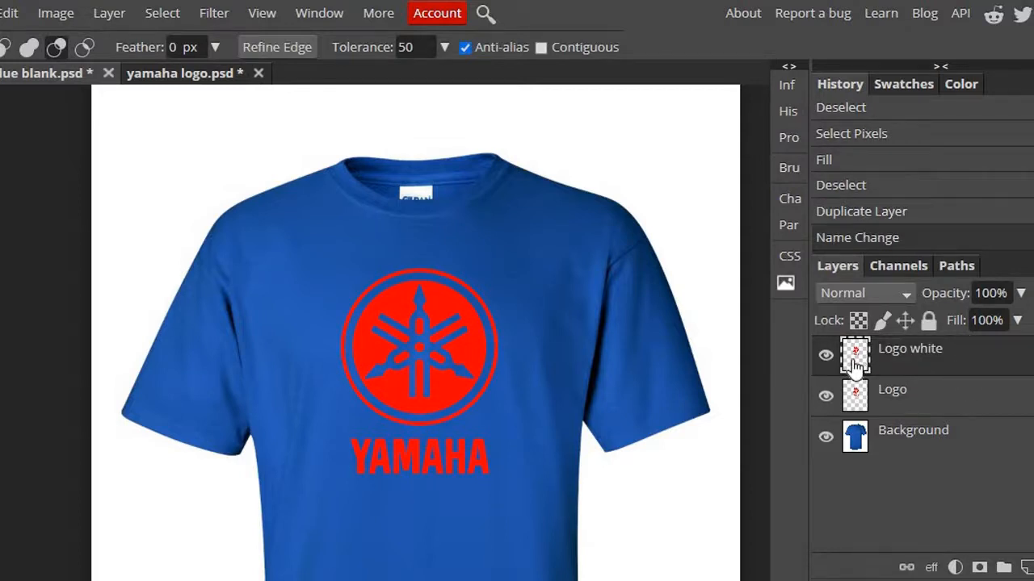
Select the logo's pixels, fill them with white on the Logo white layer, and clear the selection
ctrl+click(852, 399)
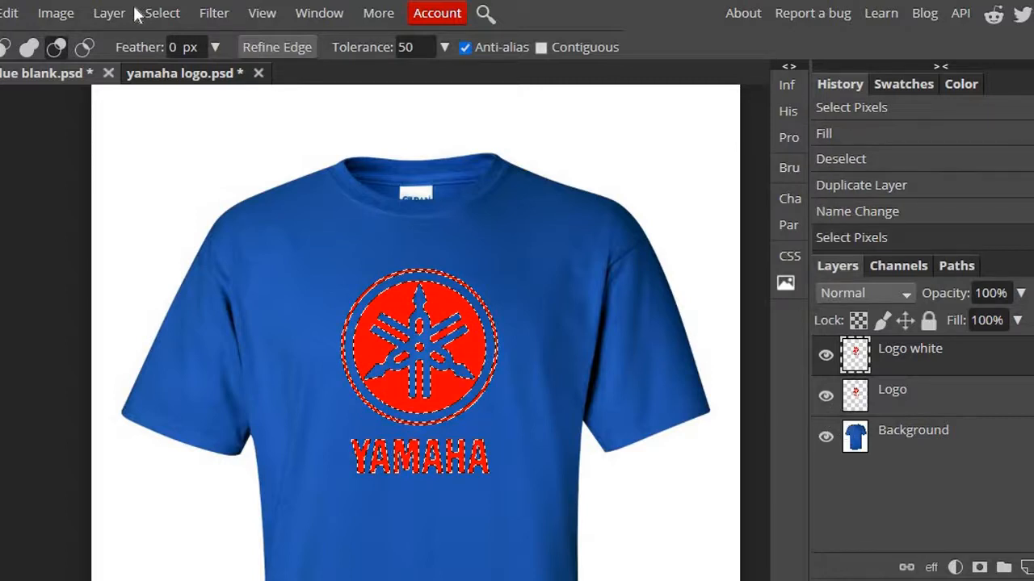
click(8, 15)
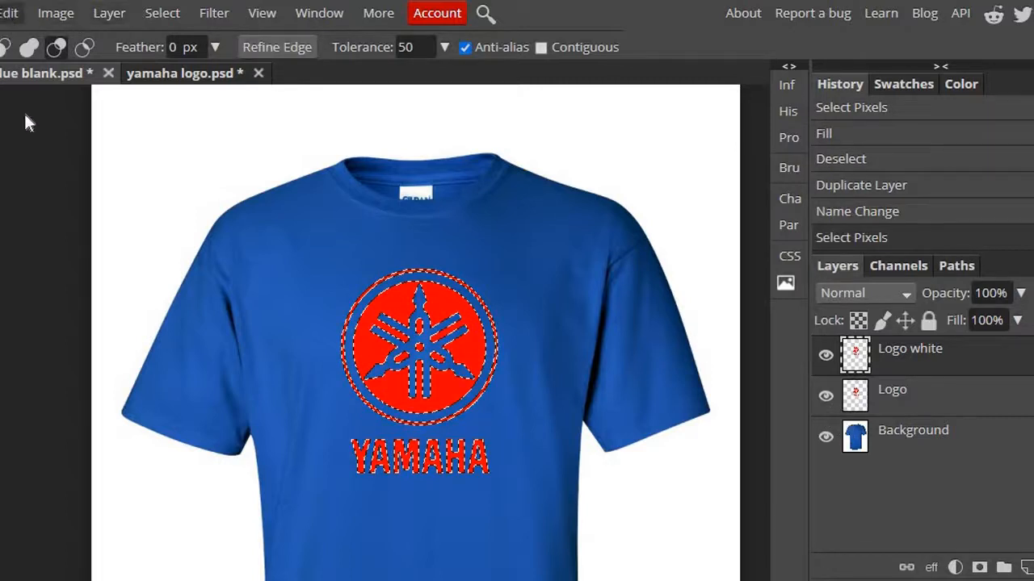
click(20, 345)
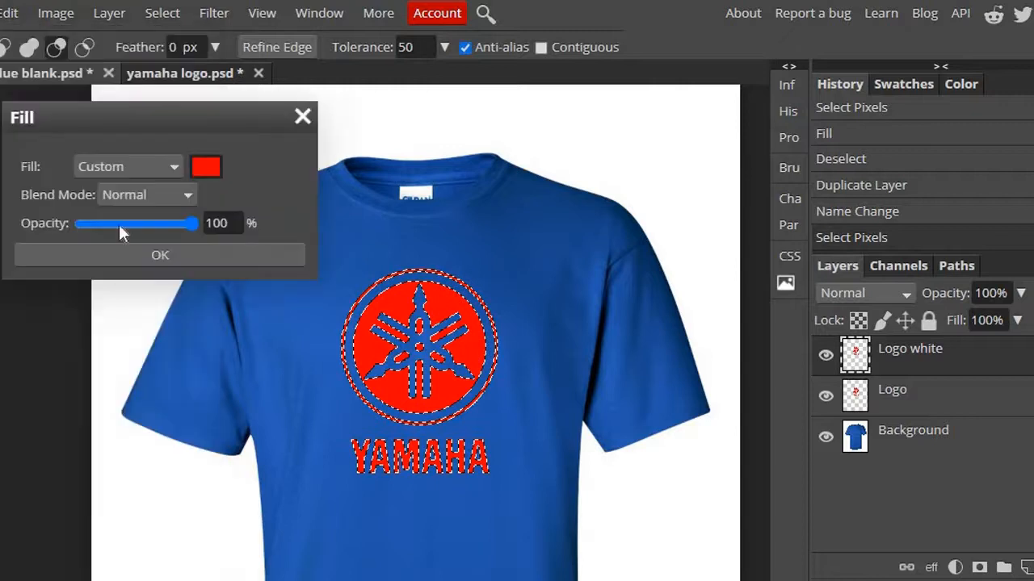
click(165, 169)
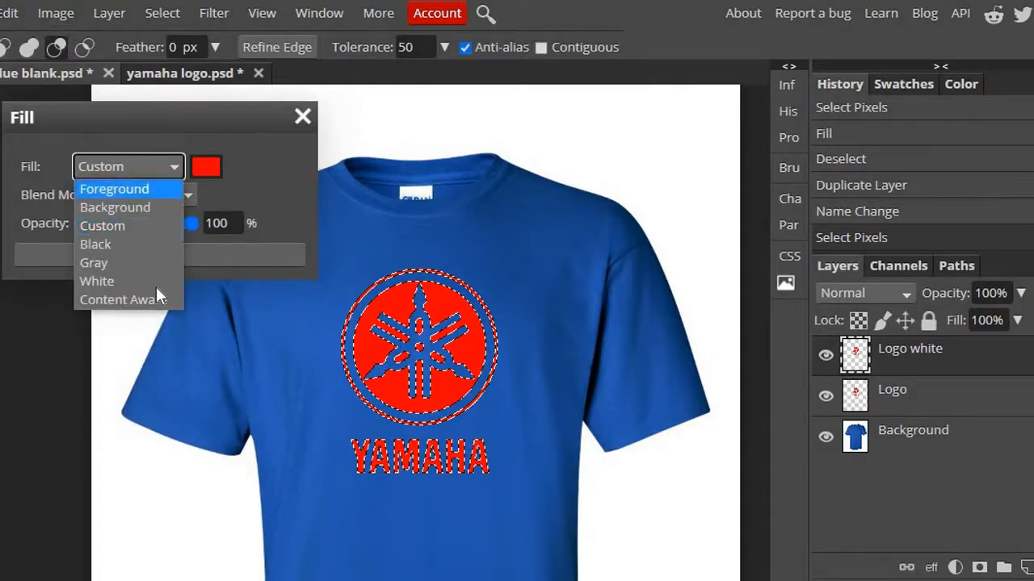
click(107, 283)
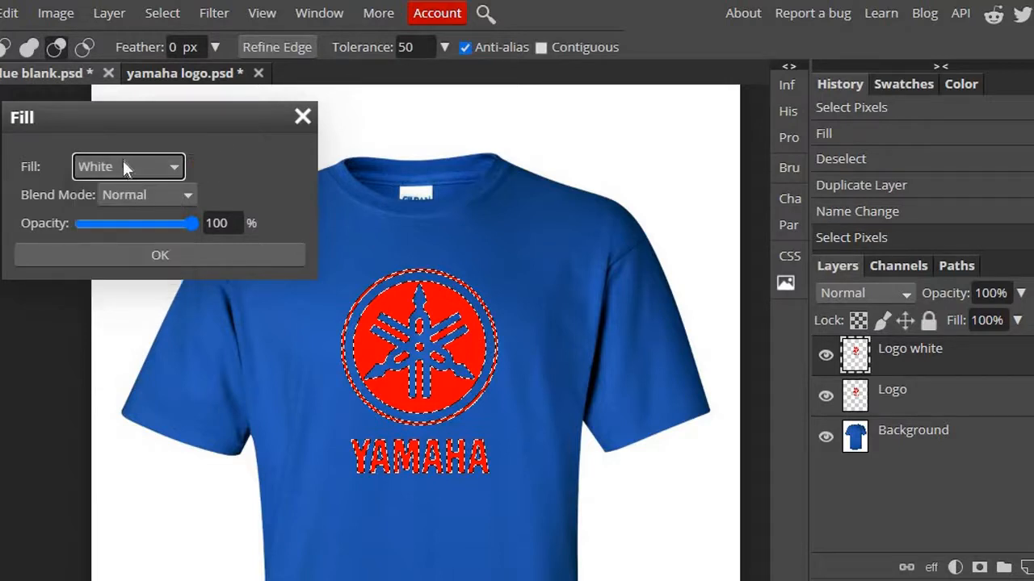
click(140, 257)
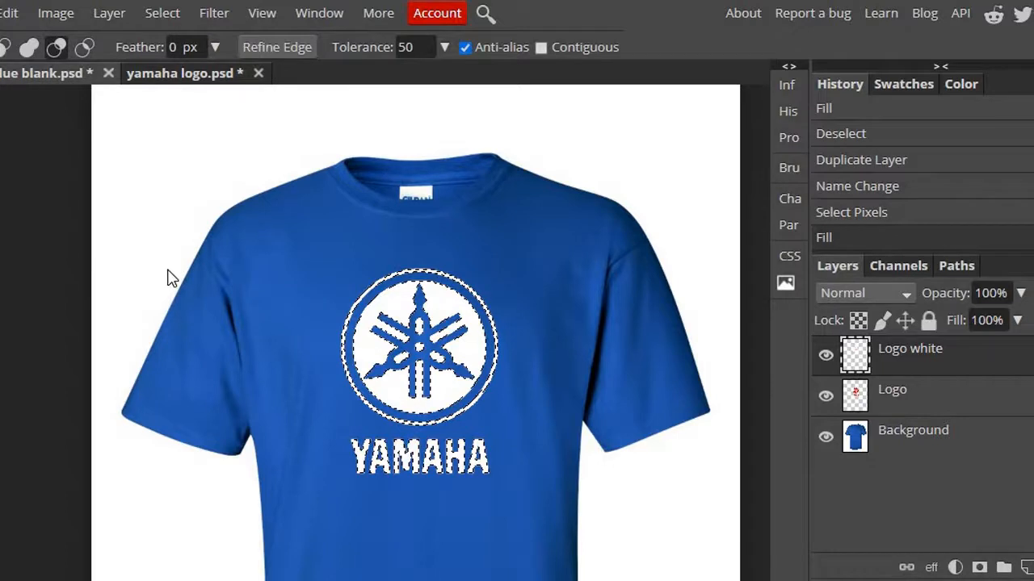
key(ctrl+d)
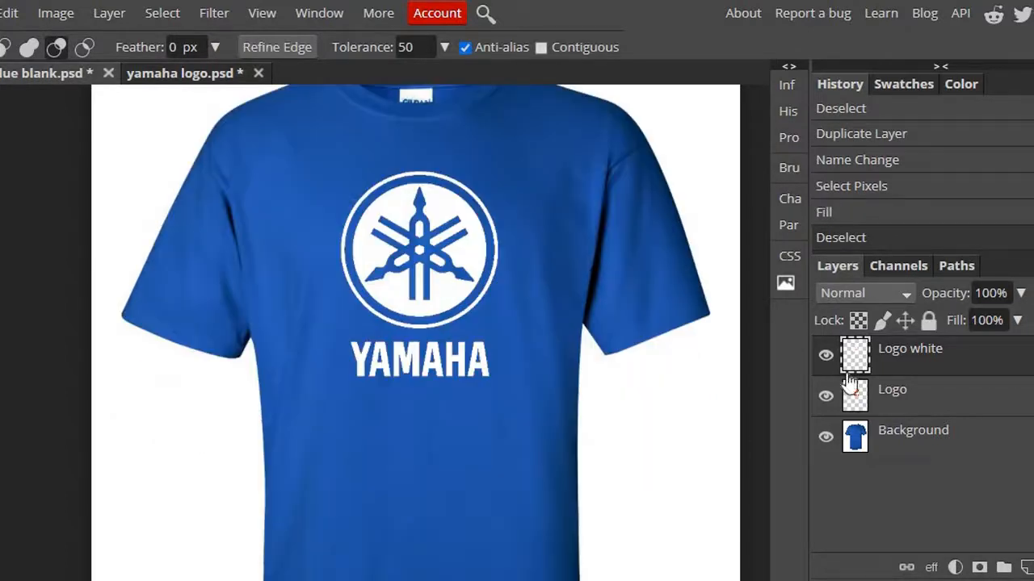
Compare the white and red logos by toggling the Logo white layer's visibility, and leave that layer hidden
click(826, 357)
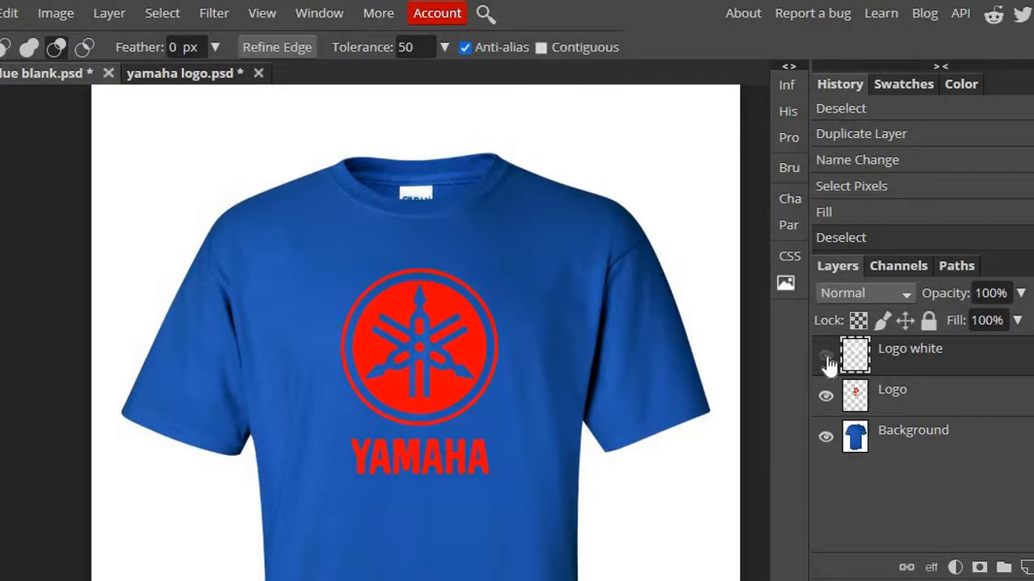
click(825, 357)
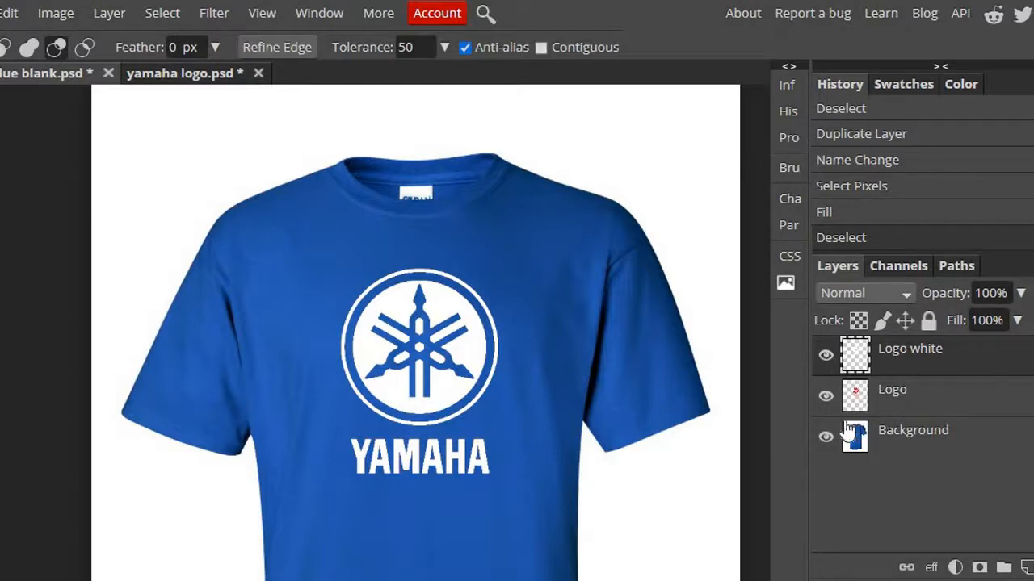
click(825, 360)
click(825, 360)
click(826, 358)
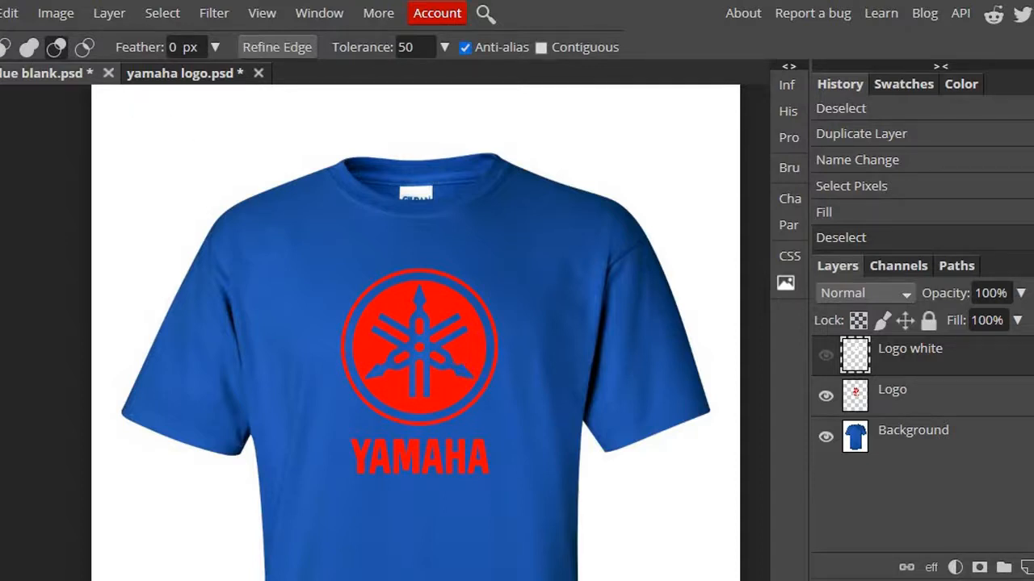
Export the shirt with the red logo as a JPG at 1000 × 1250 px and 70% quality
click(0, 13)
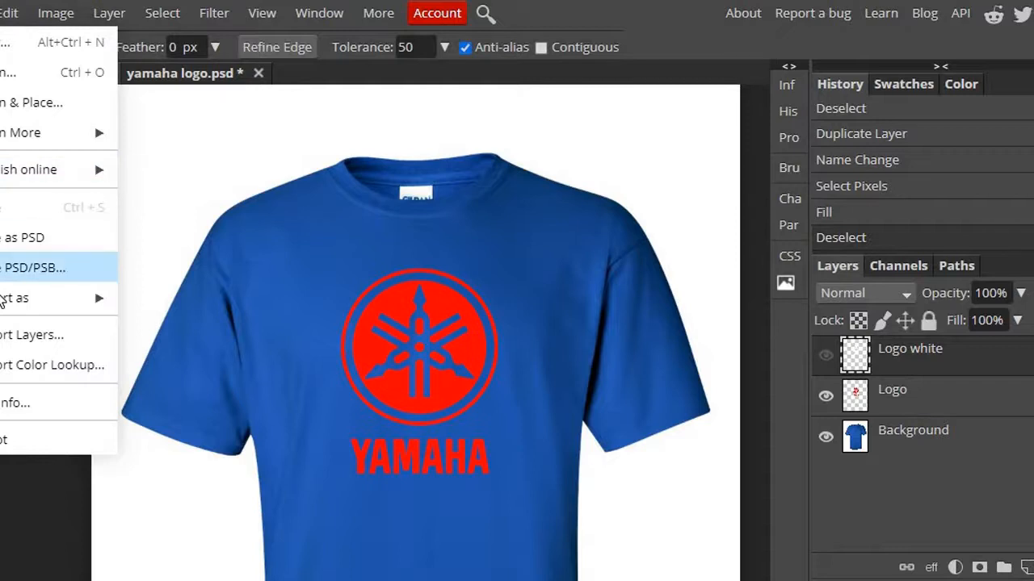
mouse_move(2, 299)
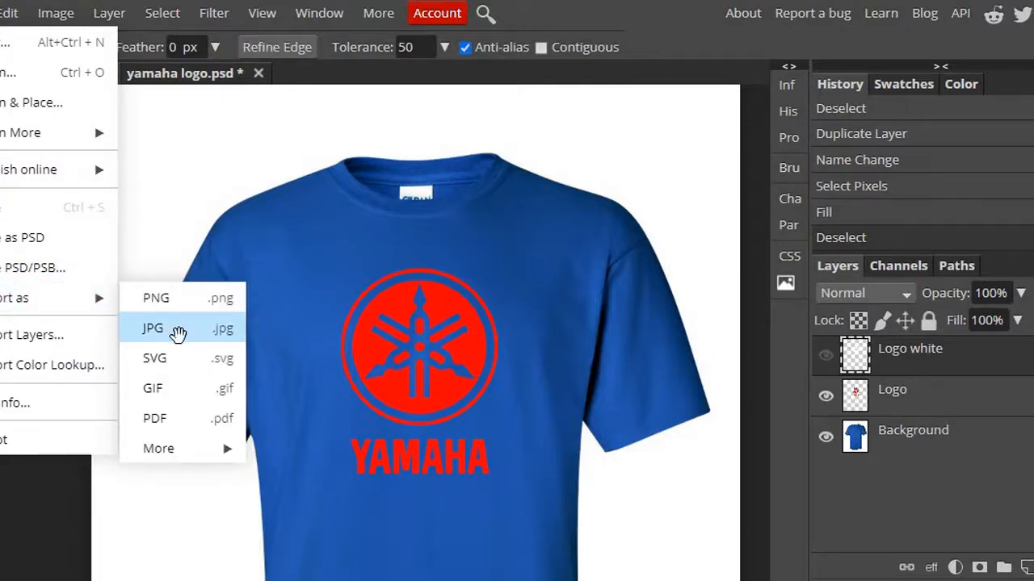
click(179, 343)
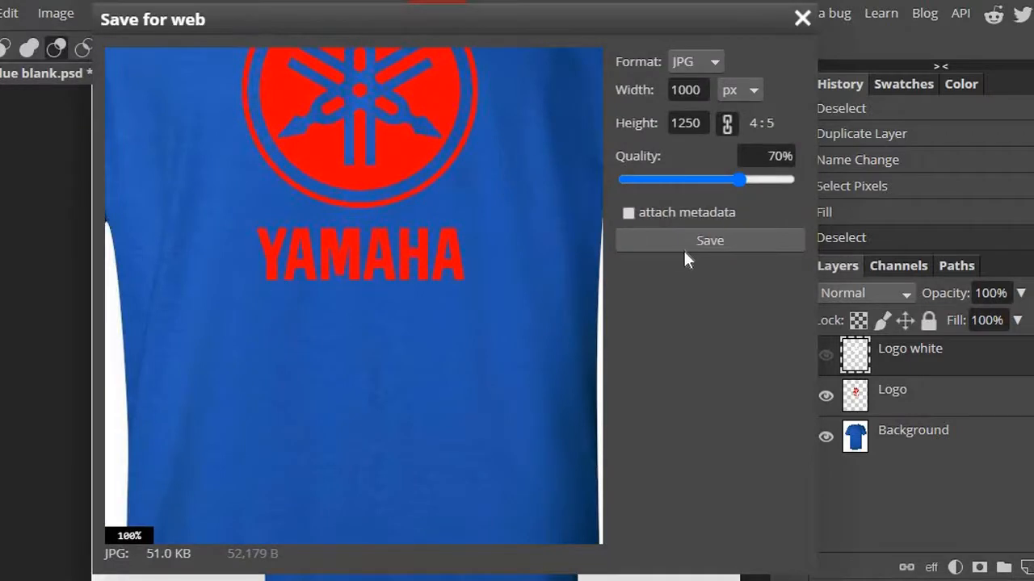
click(704, 239)
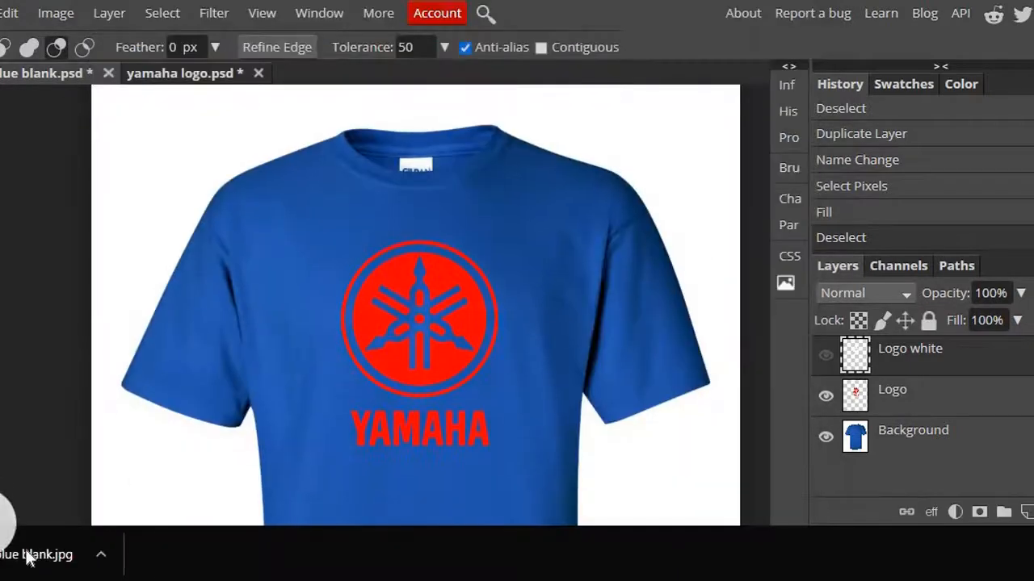